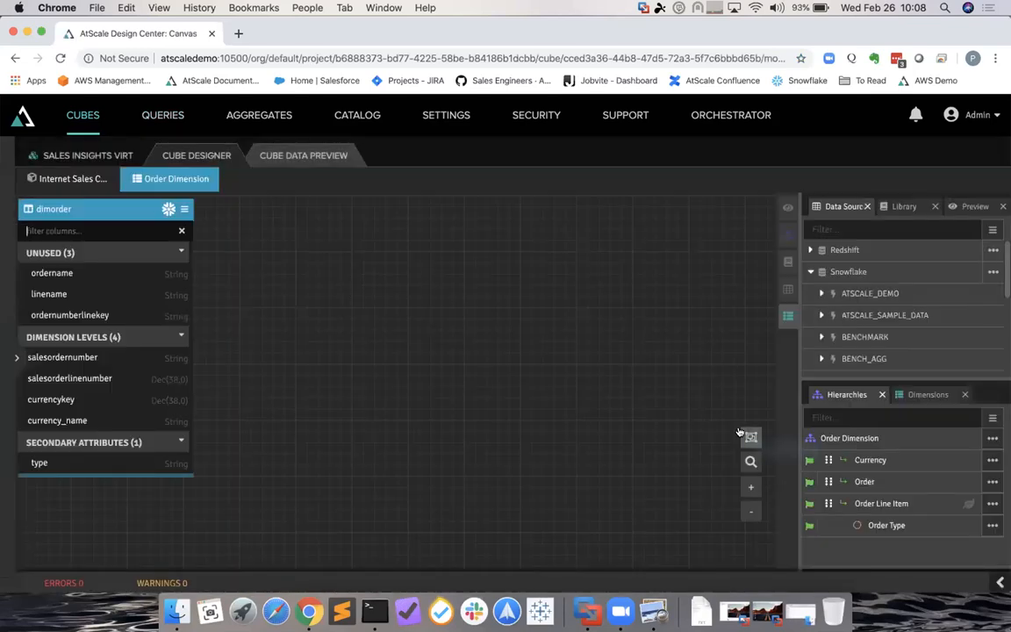
- Close the Order Dimension and zoom out, then reopen and close the Order Dimension again
left_click(211, 175)
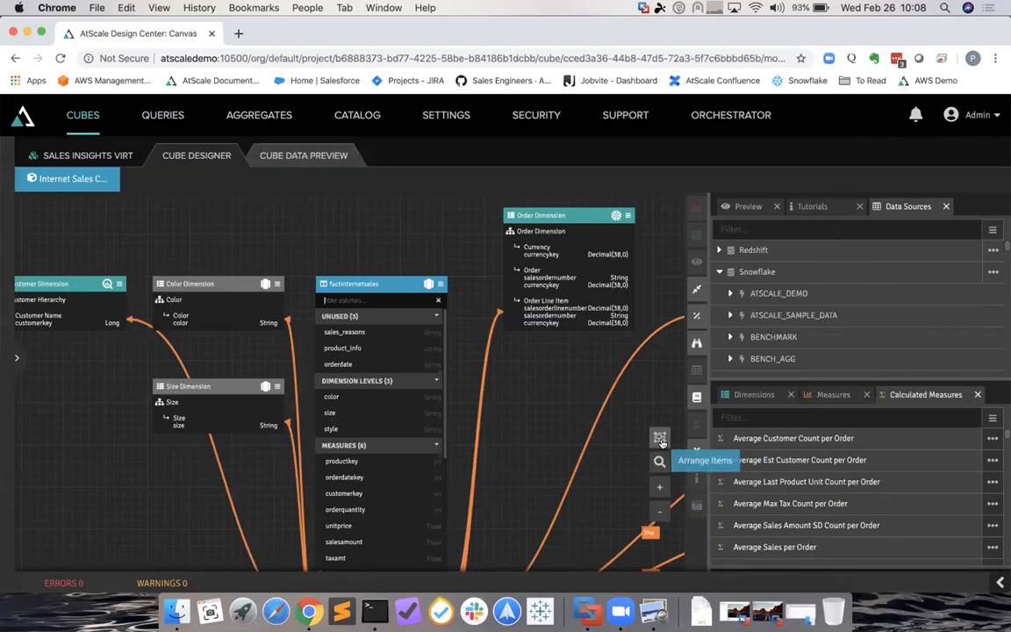
left_click(660, 513)
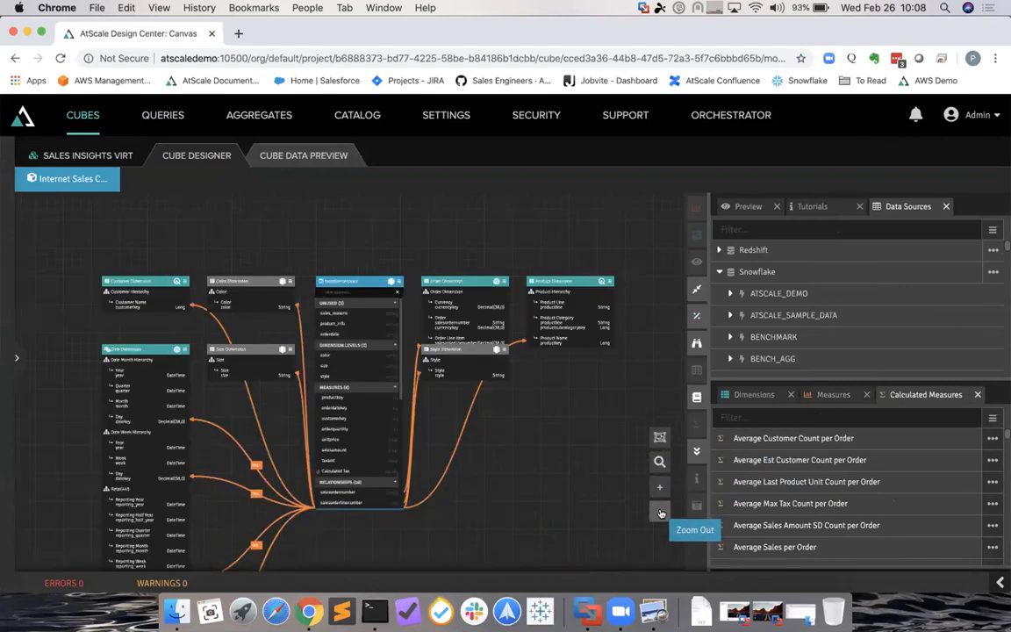
mouse_move(391, 283)
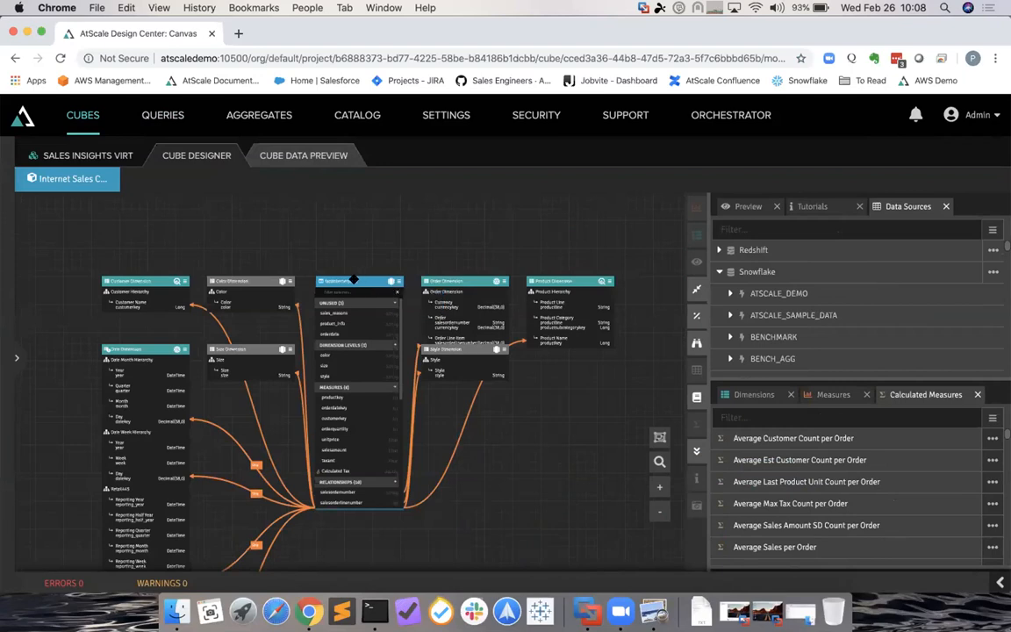
mouse_move(495, 281)
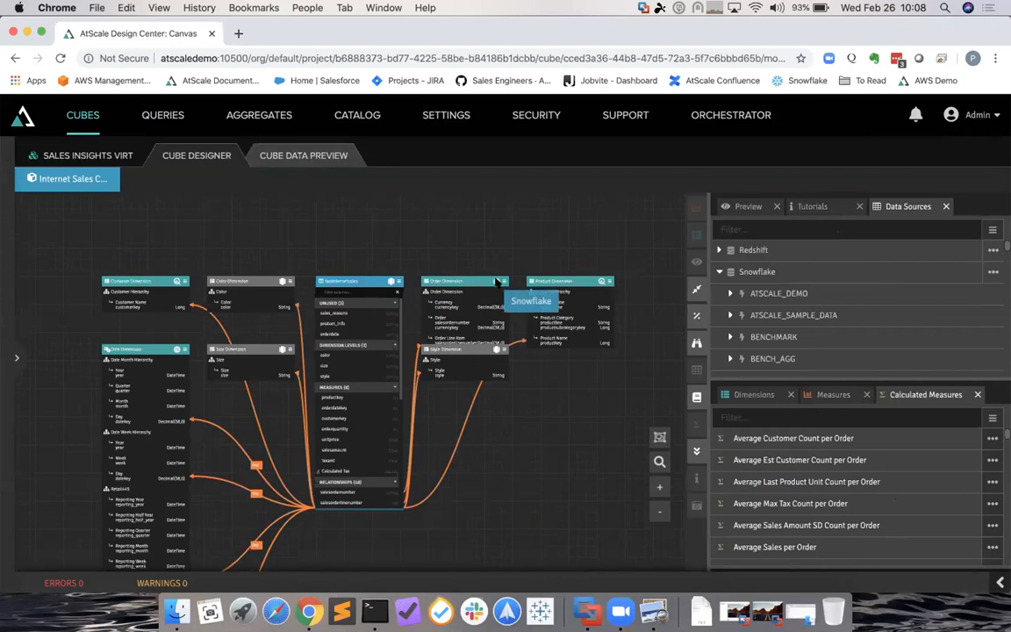
double_click(473, 279)
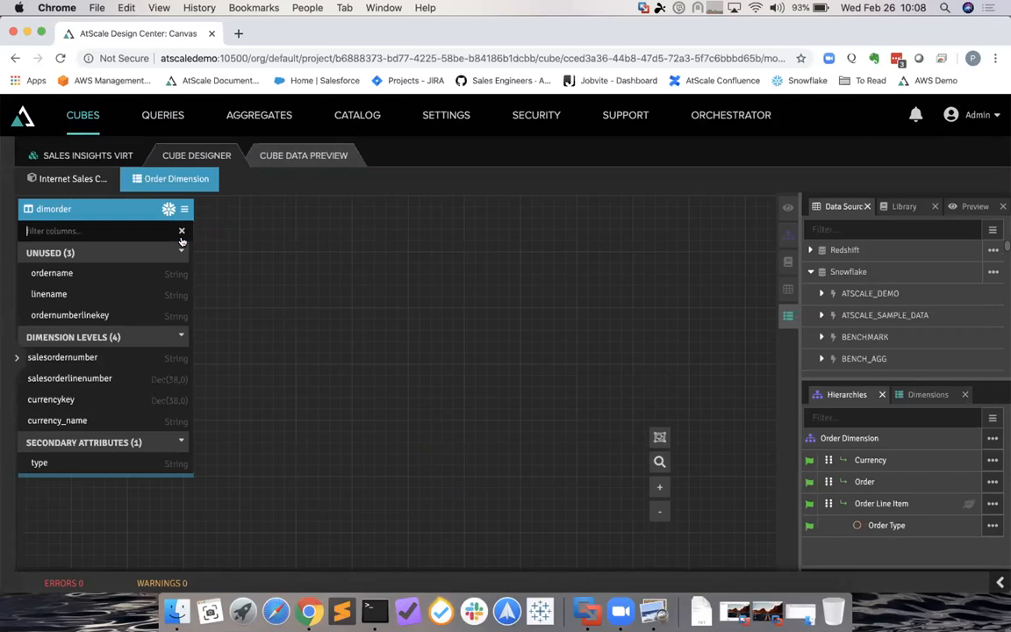
left_click(212, 173)
- Open and close the Customer Dimension, then zoom out to show the whole Internet Sales cube
double_click(66, 281)
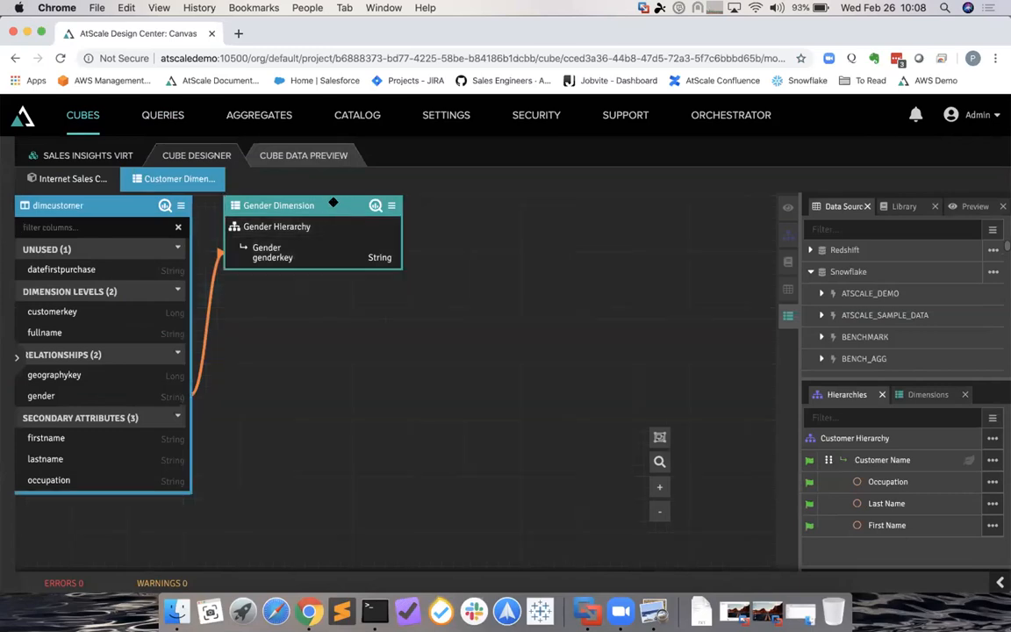
mouse_move(164, 204)
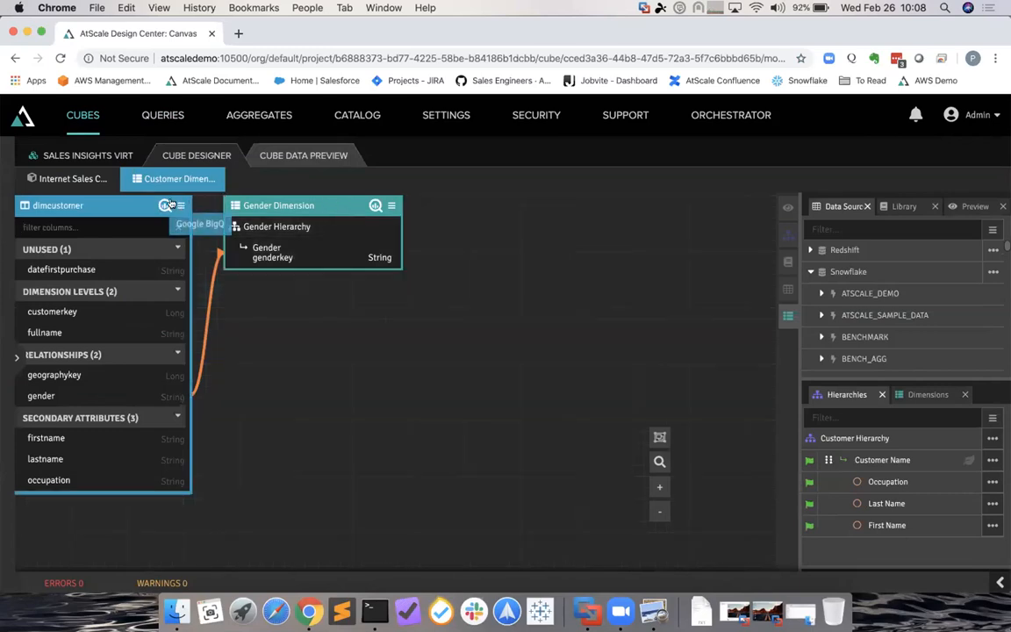
left_click(218, 175)
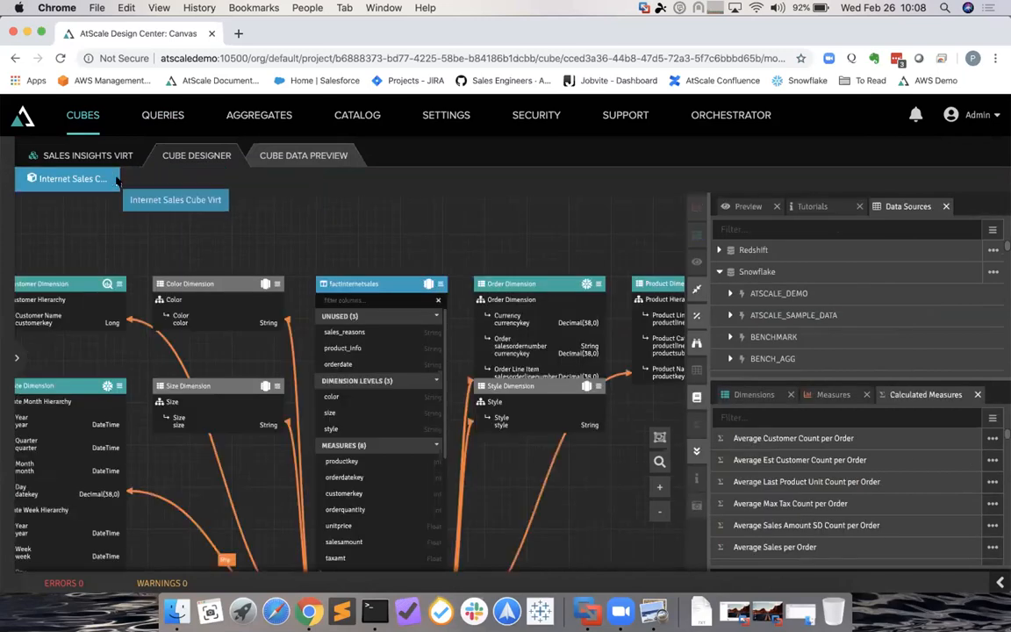
left_click(660, 512)
- Collapse Snowflake and expand Google BigQuery's atscale-sales-demo database in Data Sources
left_click_drag(485, 466, 475, 364)
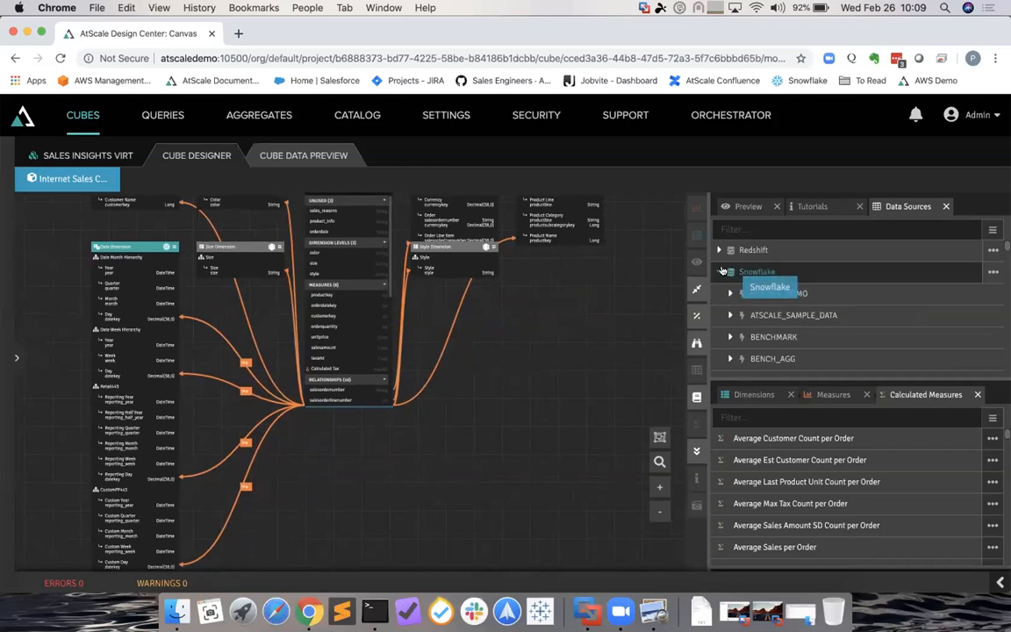
left_click(720, 271)
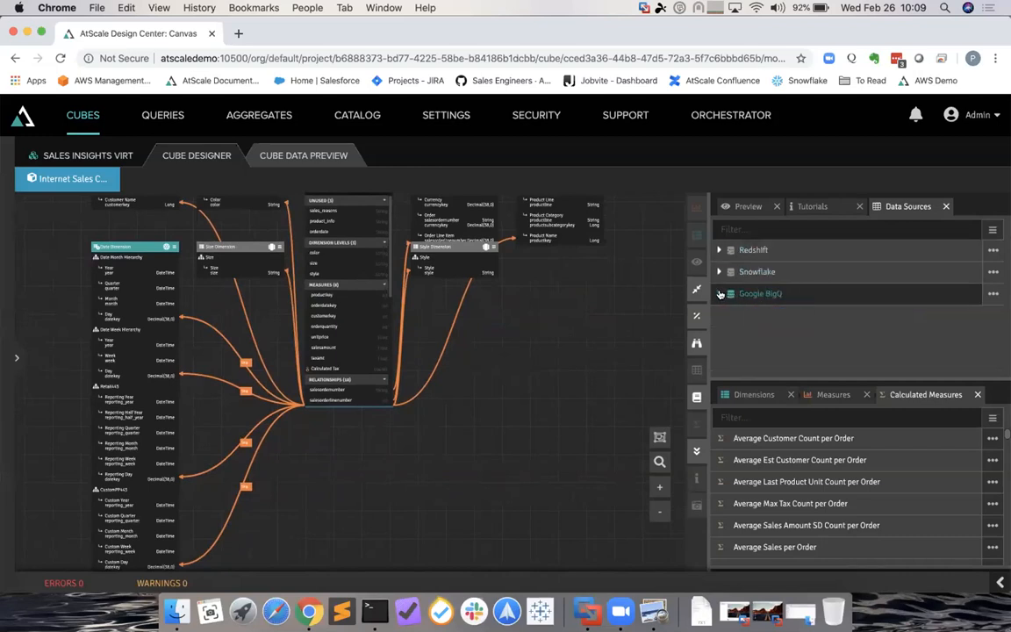
left_click(718, 293)
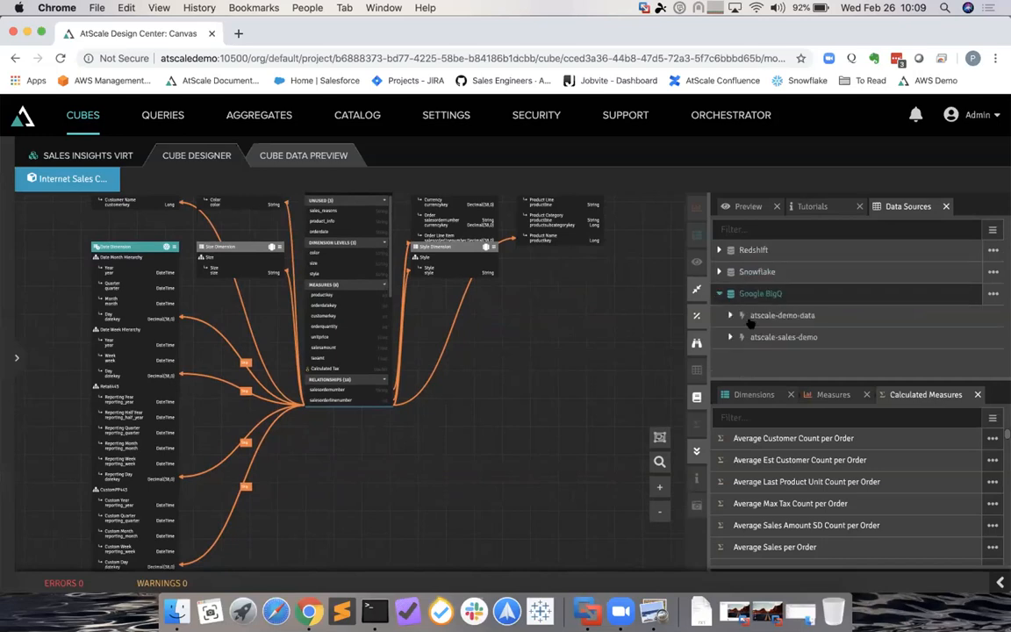
left_click(728, 336)
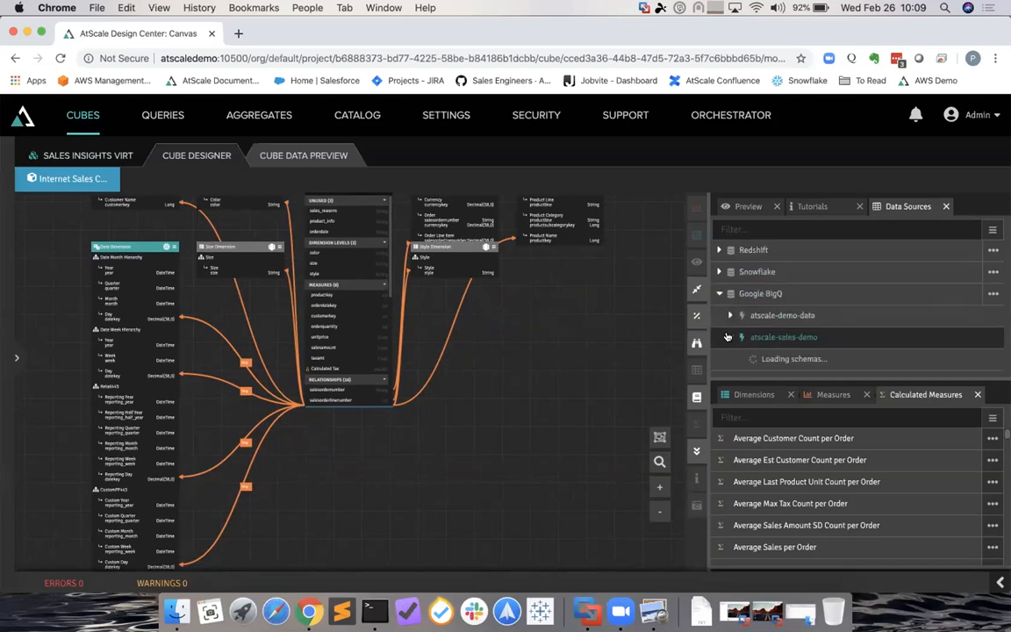
scroll(799, 337, "down", 8)
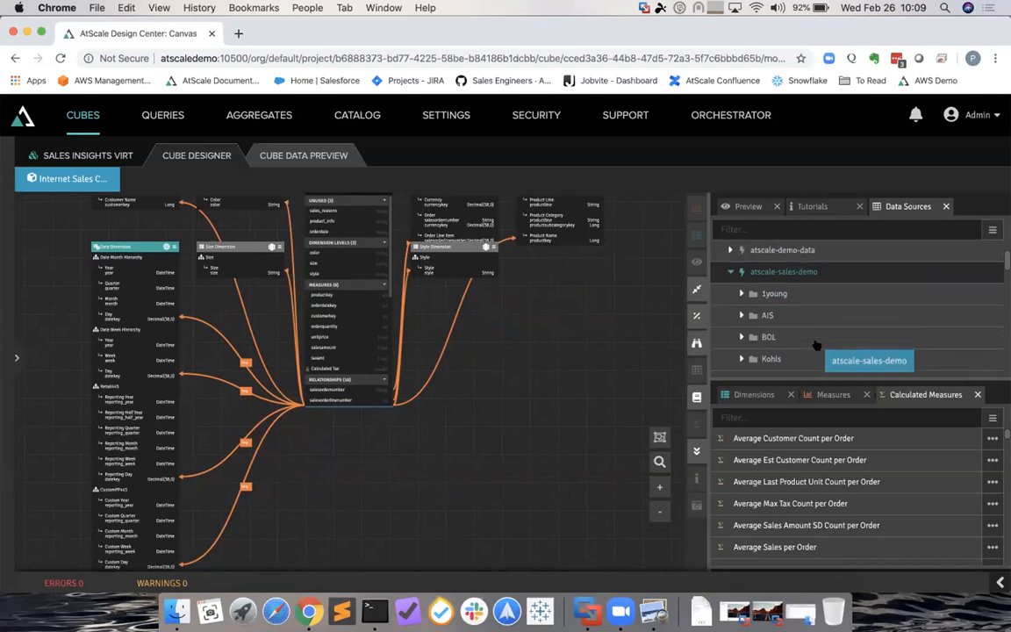
scroll(777, 336, "down", 3)
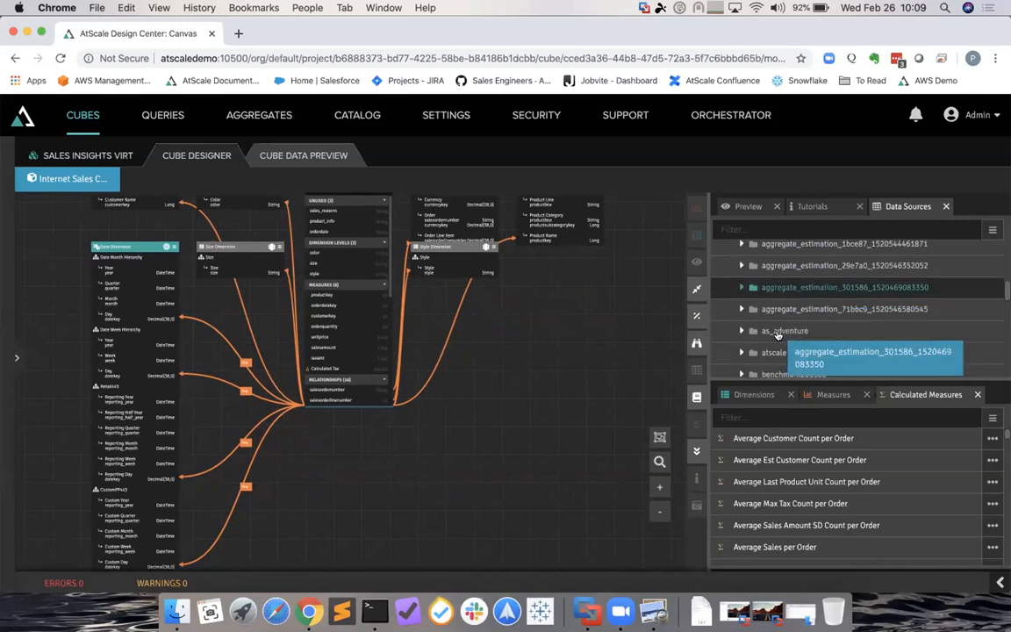
- List the as_adventure tables and drag clickstream onto the cube canvas
left_click(740, 283)
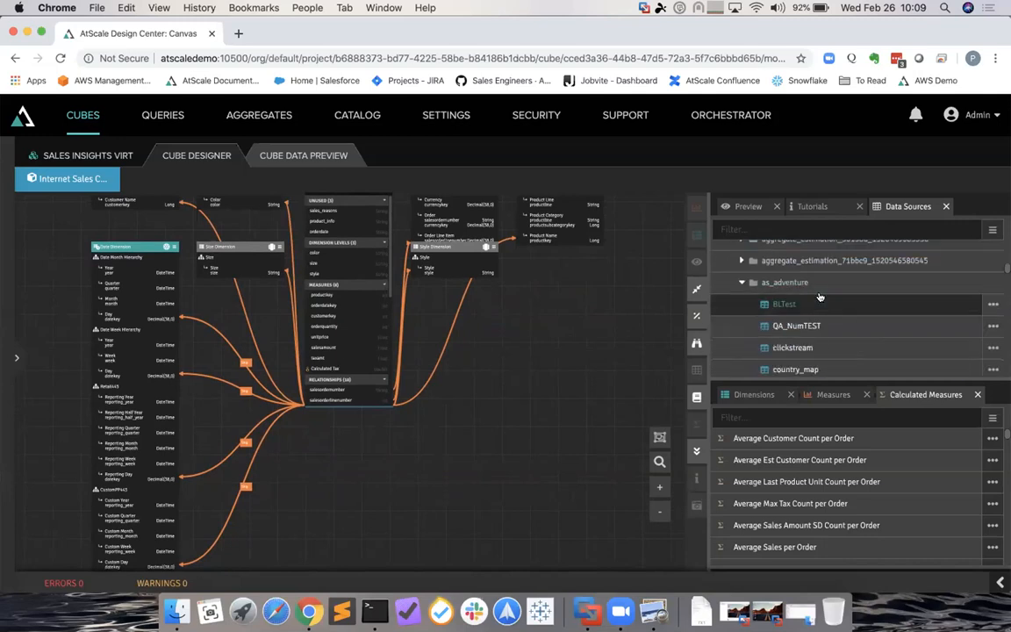
left_click_drag(813, 348, 548, 436)
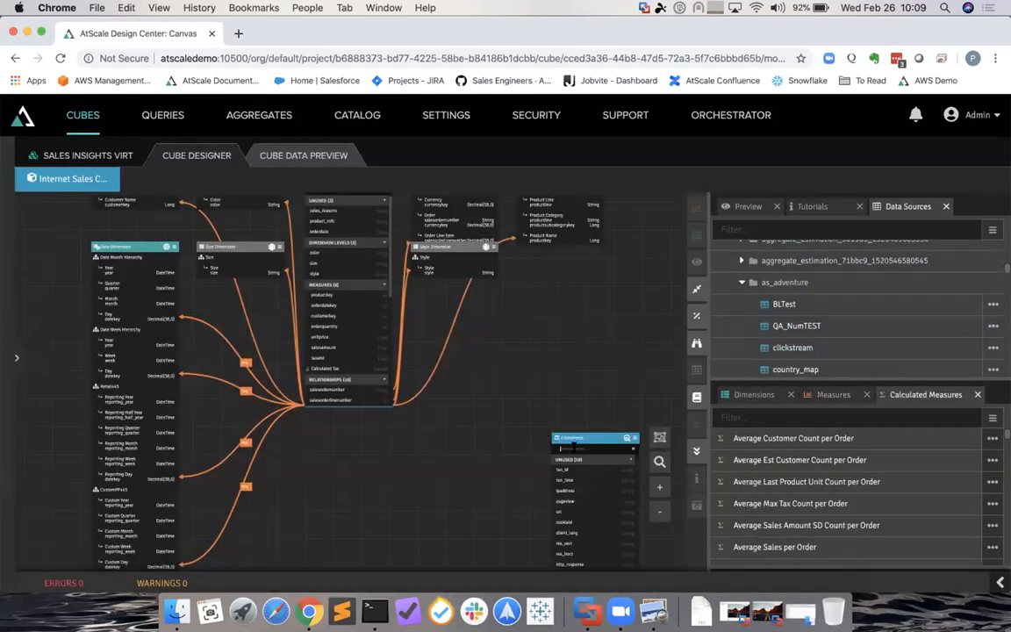
left_click_drag(353, 326, 440, 354)
- Remove the clickstream dataset from Internet Sales Cube Virt using its card menu, and confirm
left_click(636, 438)
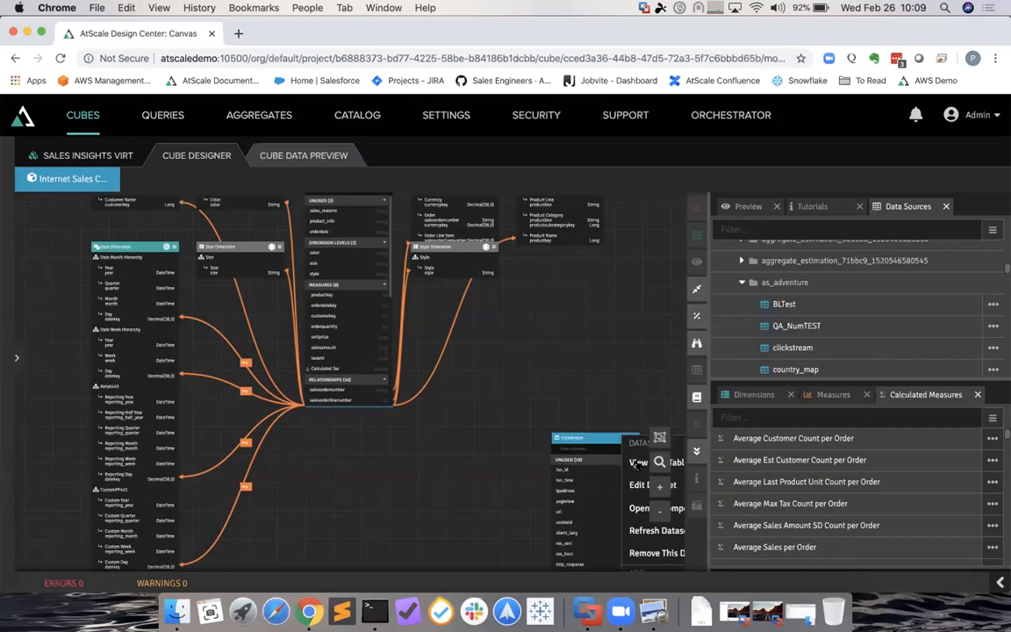
left_click(628, 546)
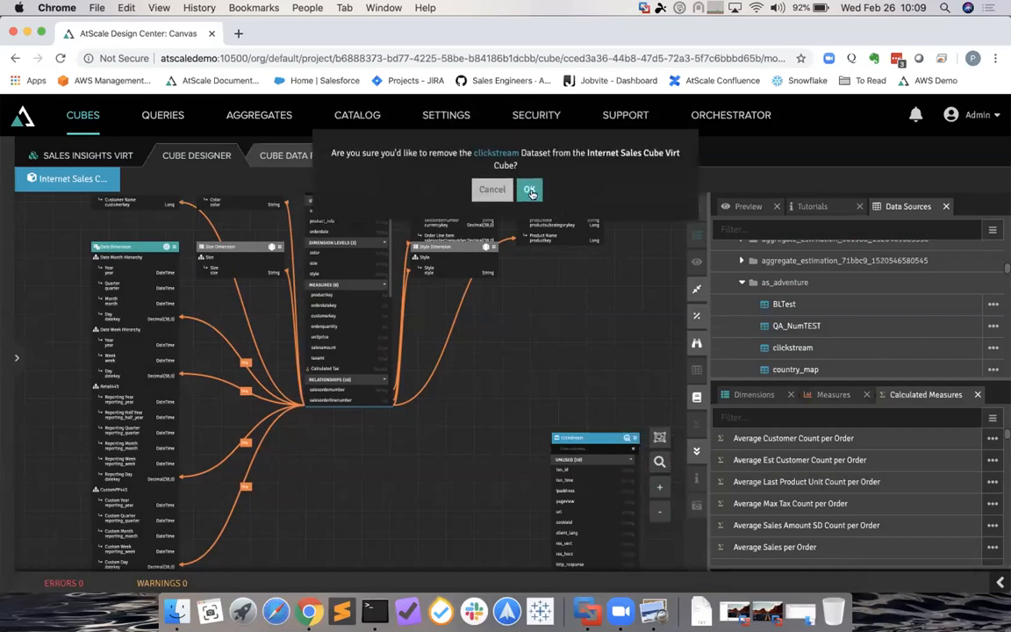
left_click(529, 190)
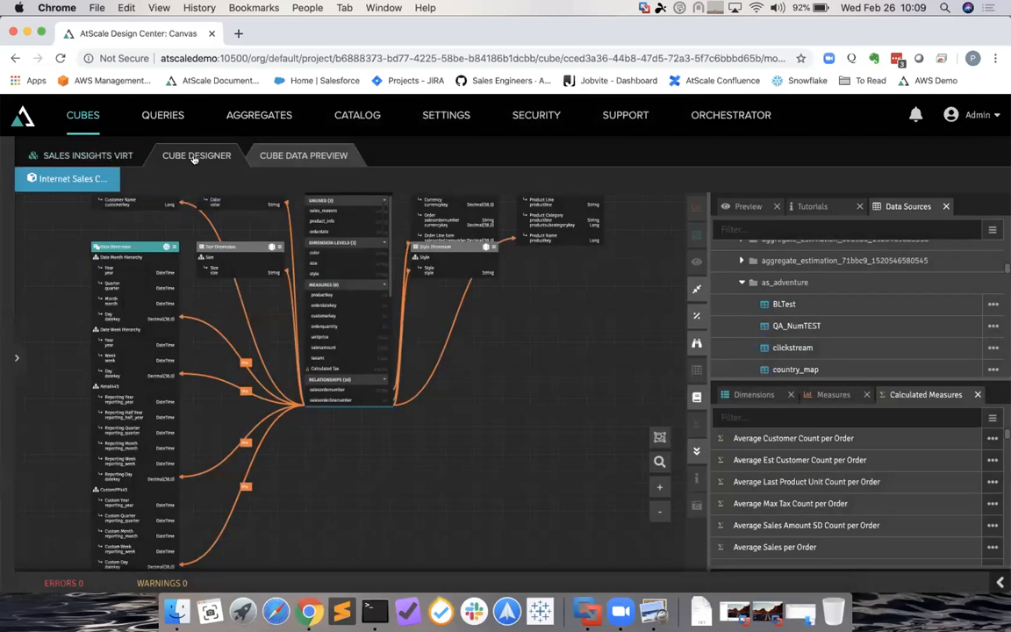
- Go to the Design Center home and open the published Sales Insights Virt project
left_click(117, 153)
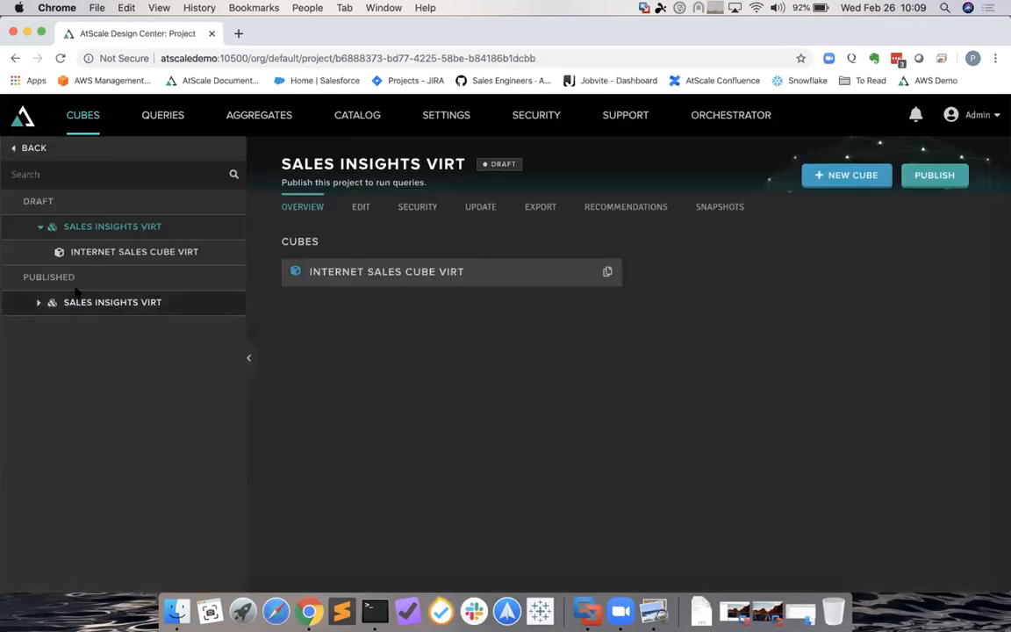
left_click(23, 117)
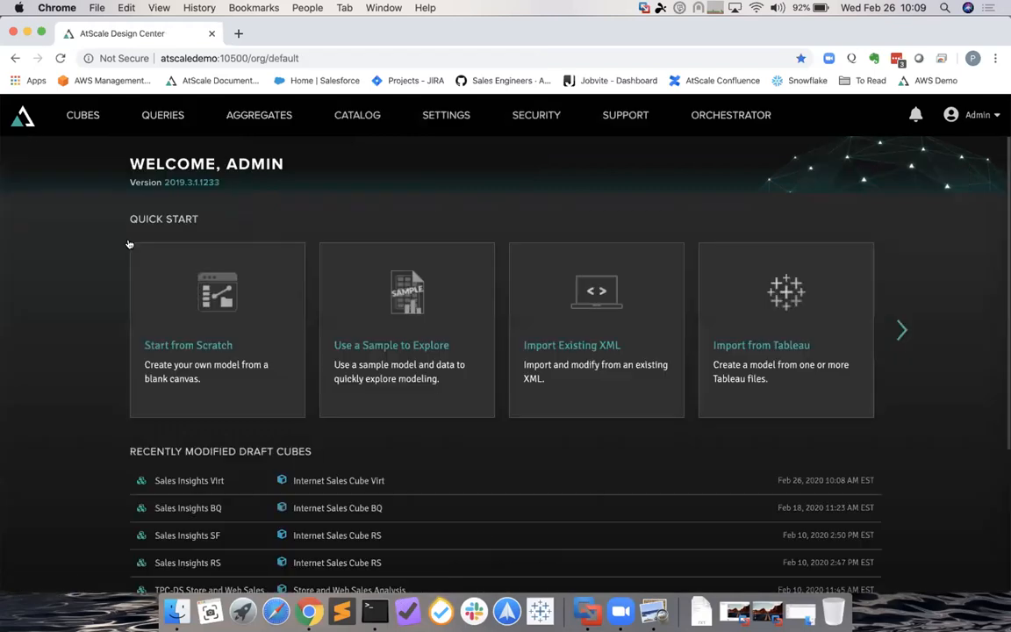
scroll(68, 407, "down", 3)
scroll(68, 406, "down", 1)
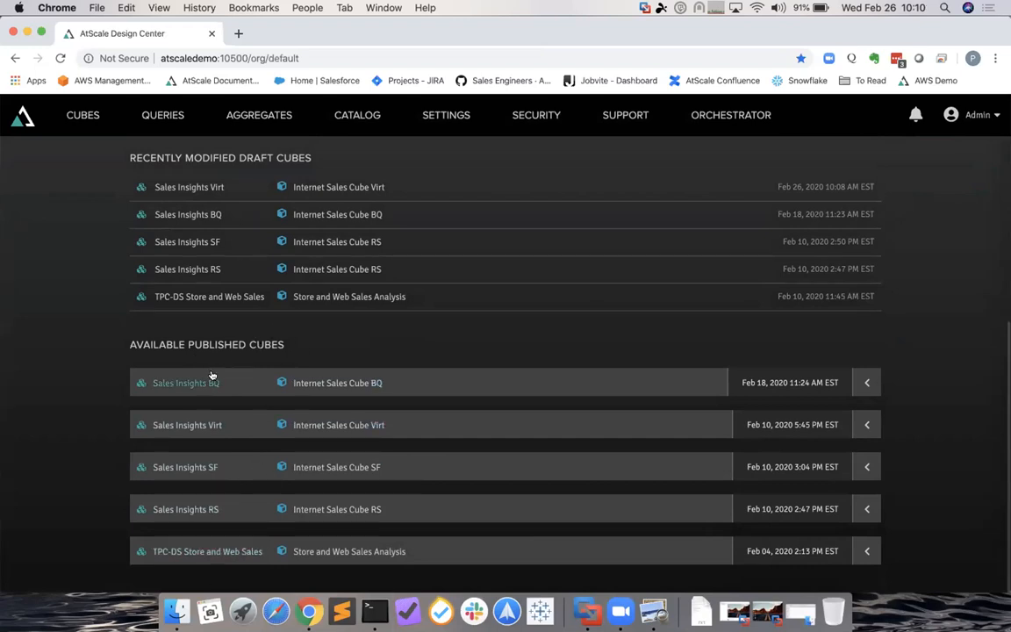
left_click(151, 425)
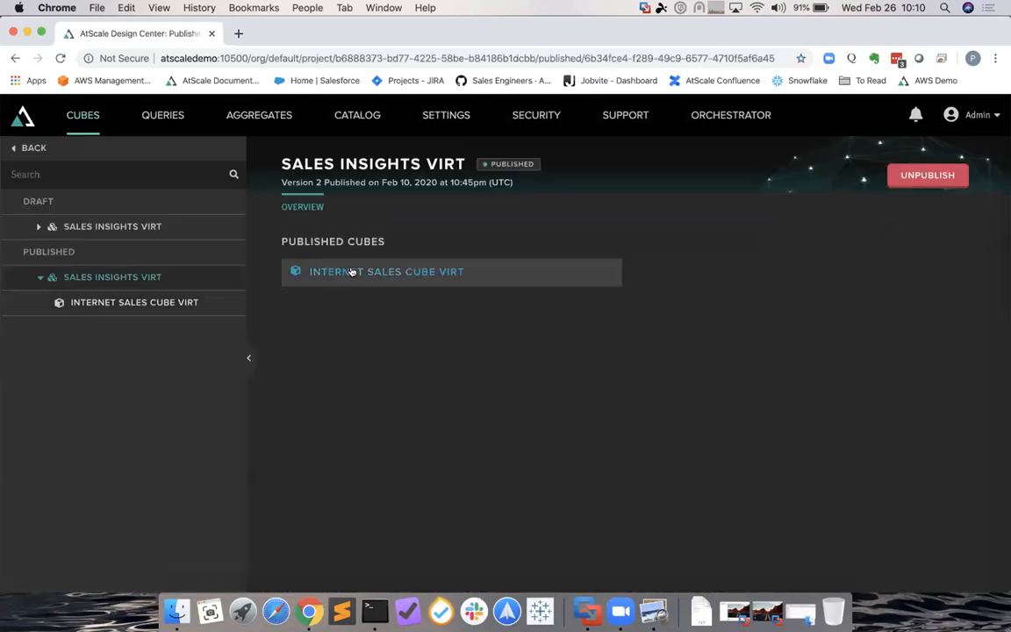
- Open Internet Sales Cube Virt, browse the Customer and Sales Metrics measures, then view its connection details
left_click(381, 273)
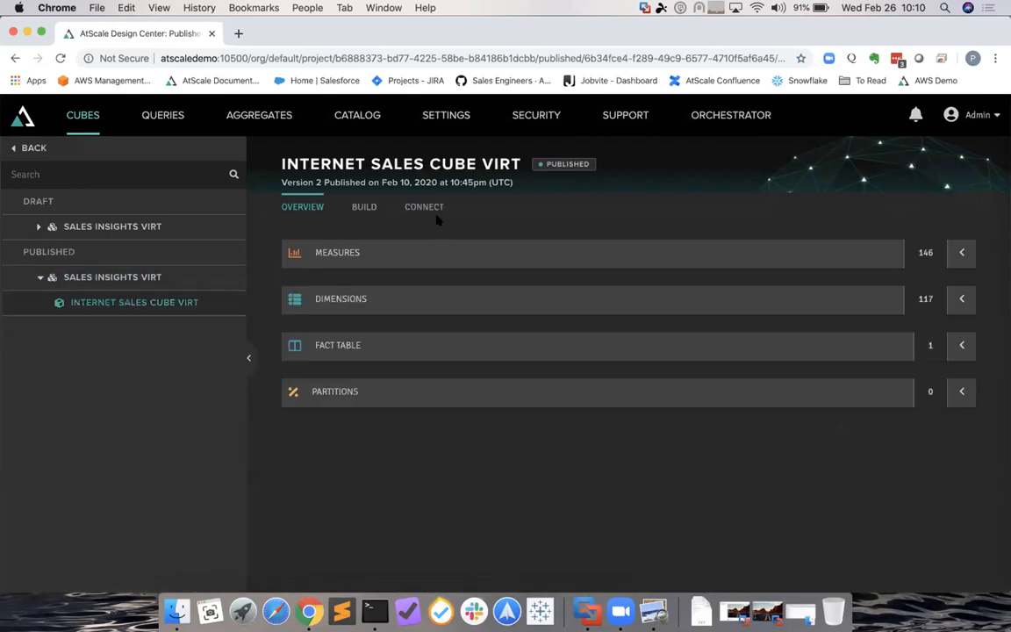
left_click(962, 254)
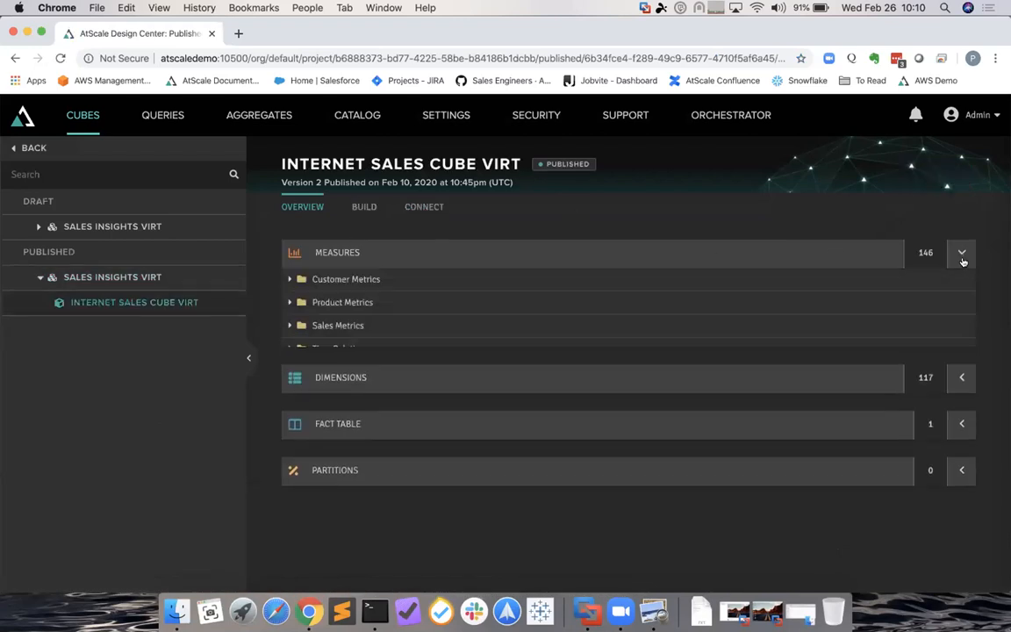
left_click(287, 279)
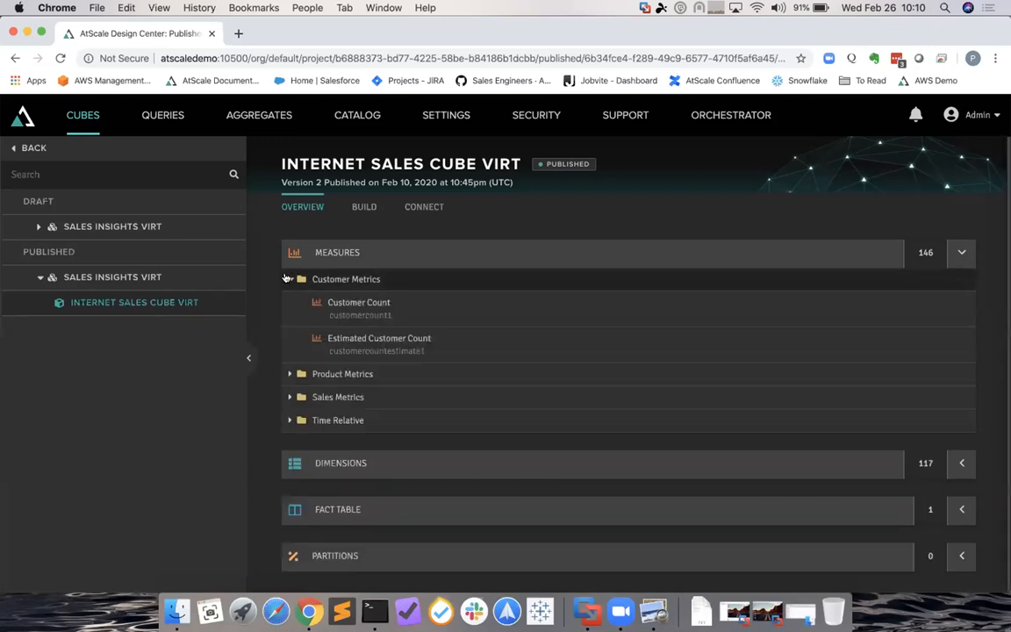
left_click(287, 279)
left_click(287, 327)
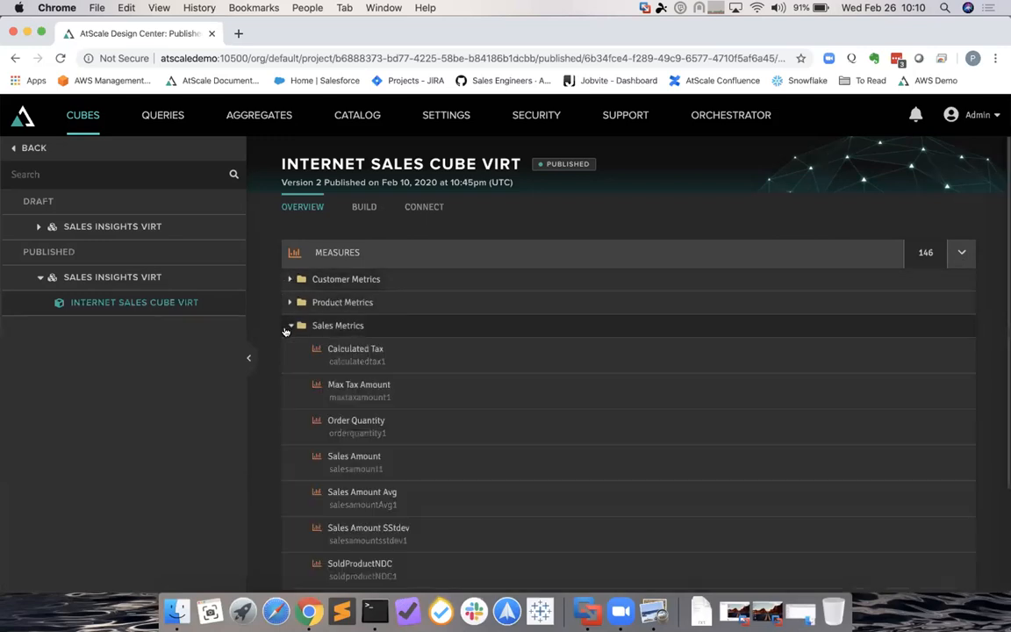
left_click(287, 327)
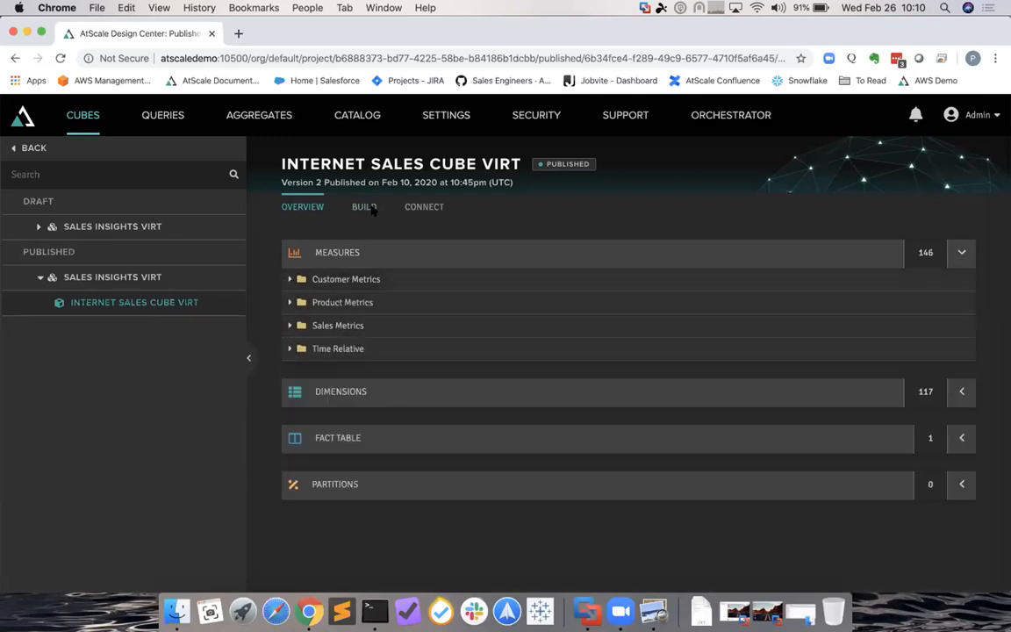
left_click(418, 208)
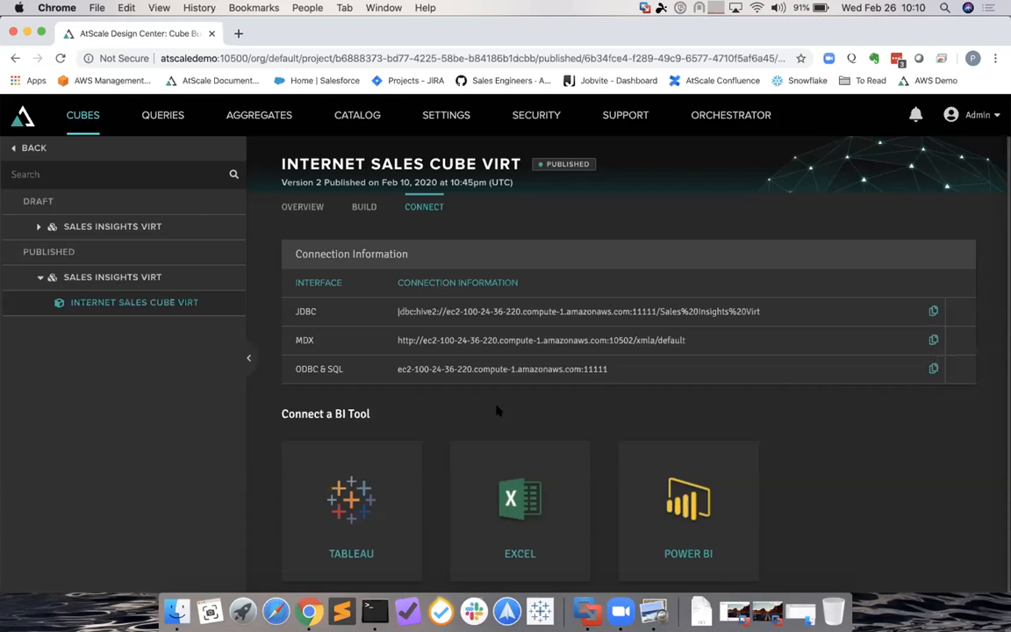
- Download the cube's Tableau TDS file and open it from Downloads
left_click(386, 465)
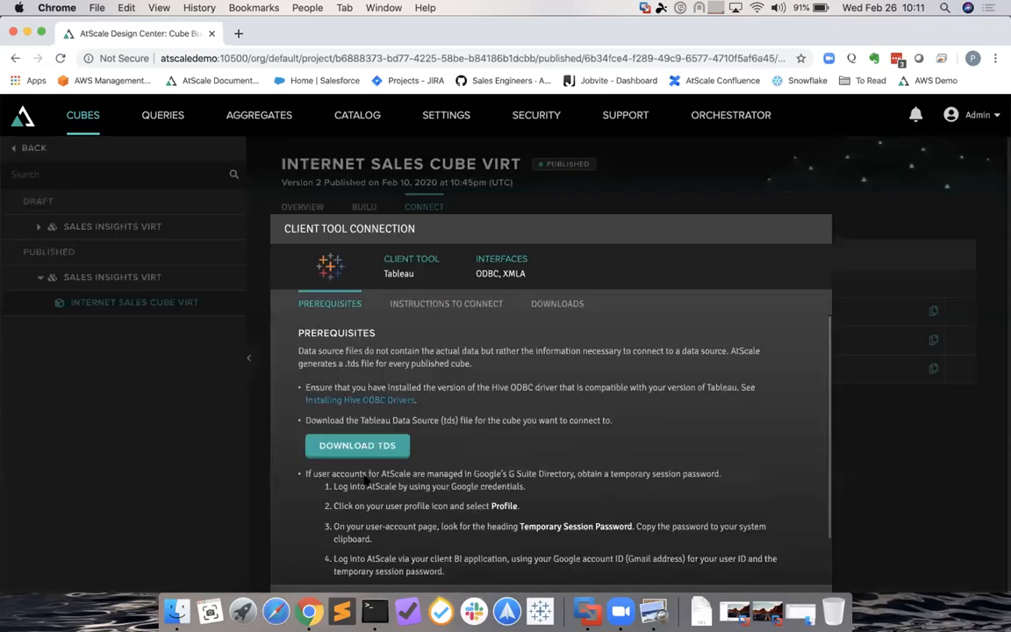
scroll(465, 411, "down", 2)
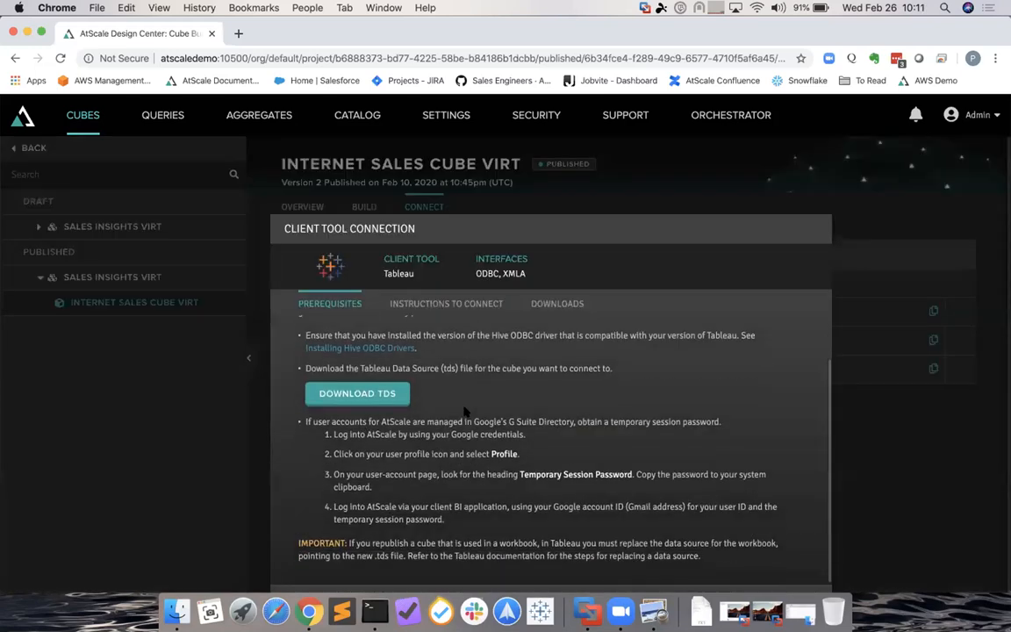
scroll(465, 411, "up", 1)
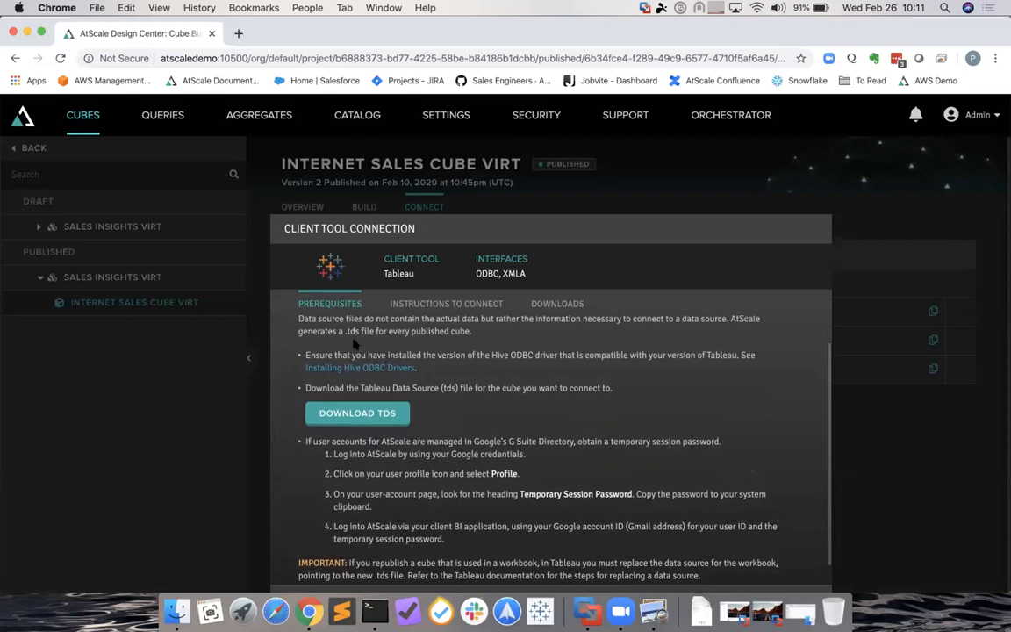
left_click(381, 414)
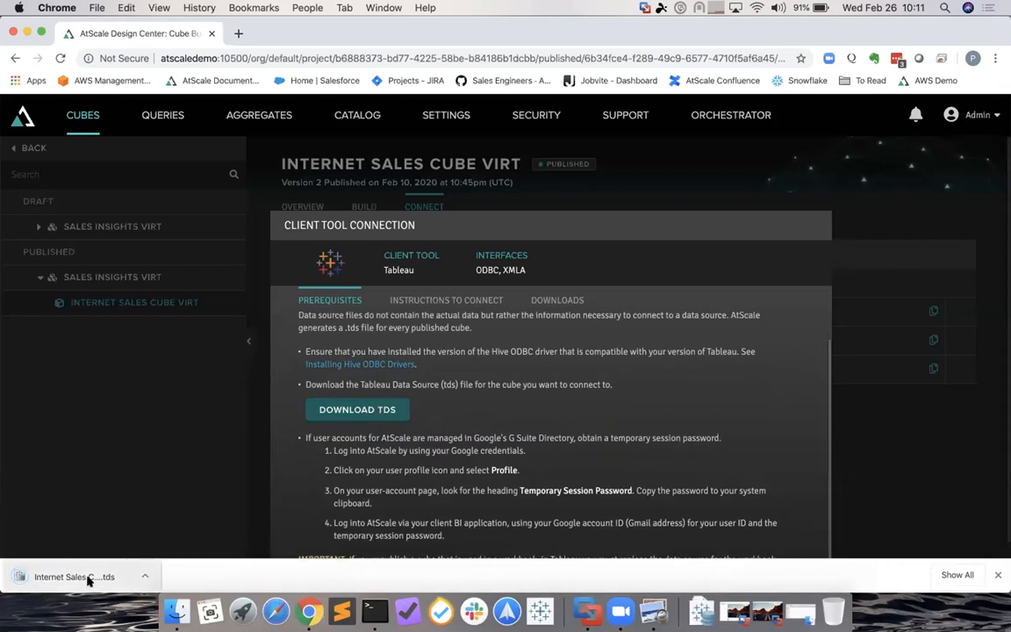
left_click(701, 612)
left_click(699, 562)
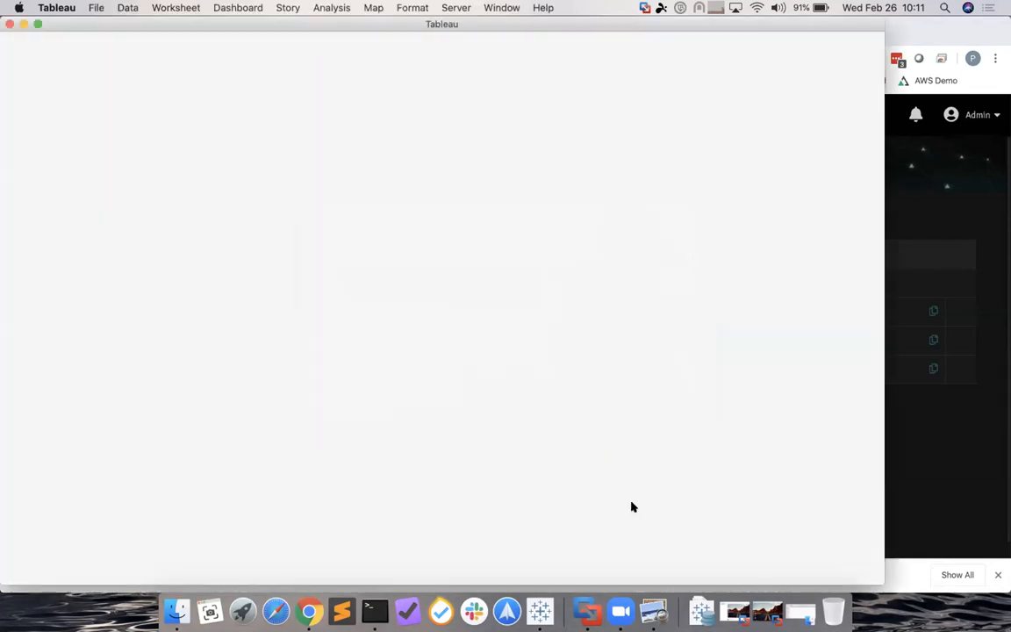
- Sign in to the Internet Sales Cube Virt data source with username and password, then maximize Tableau
type("admin")
key("Tab")
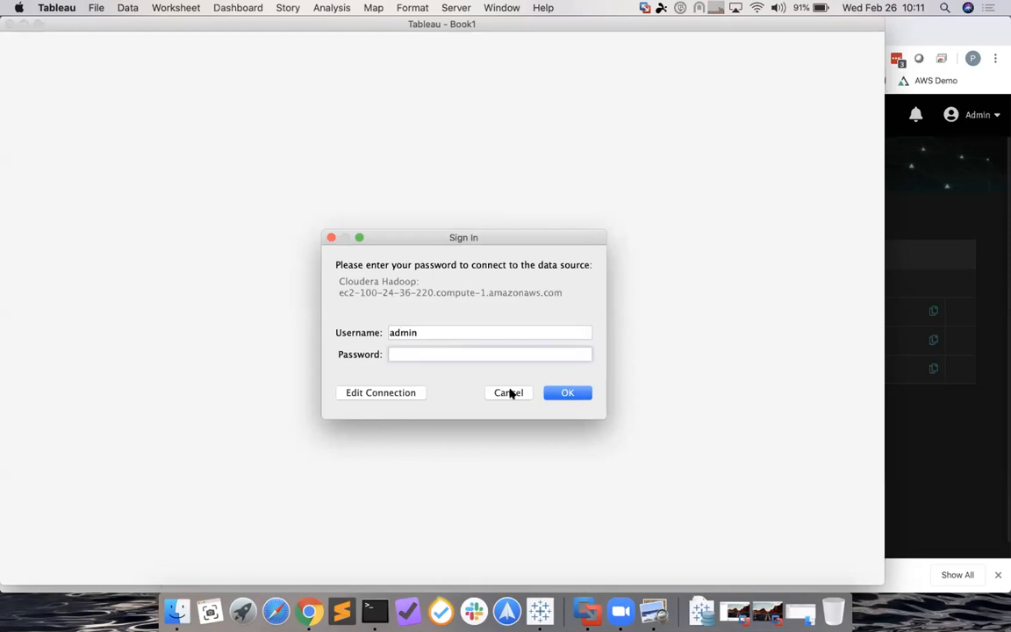
type("••••••••••")
key("Return")
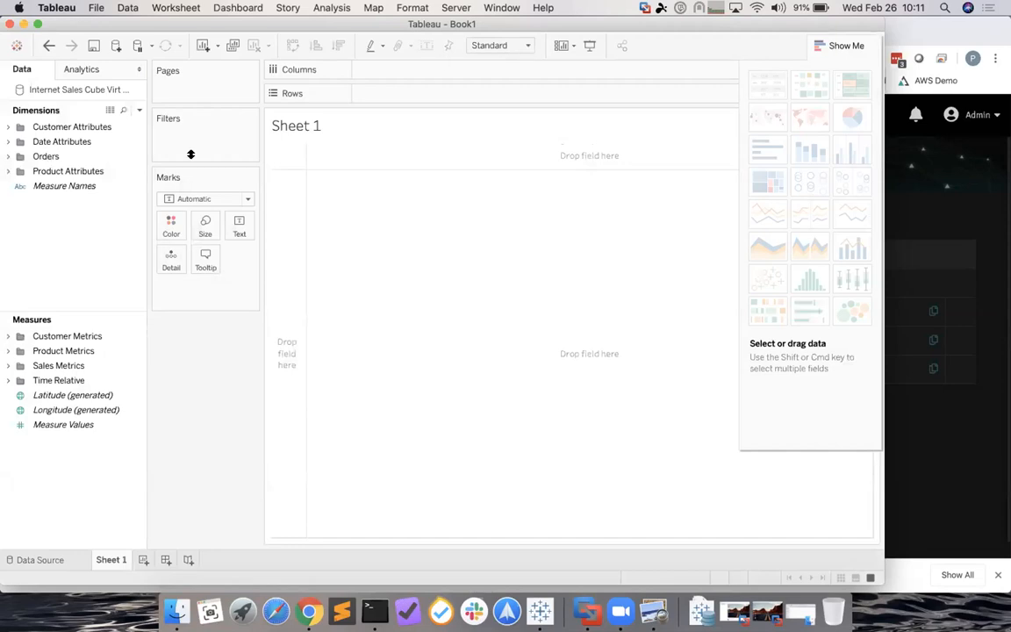
double_click(328, 24)
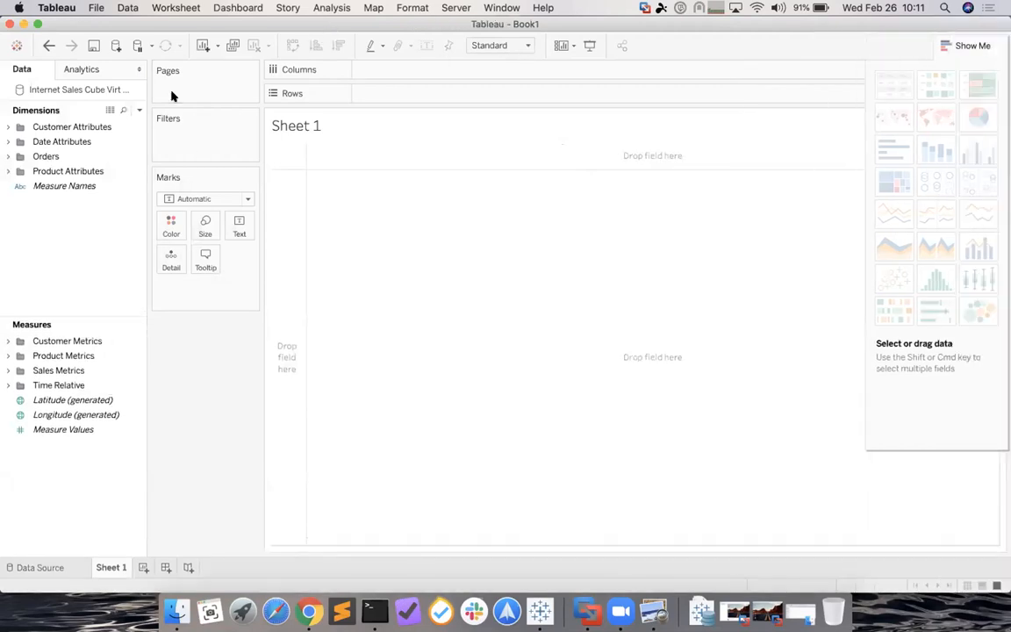
- Add Sales Amount and Order Quantity from Sales Metrics to plot them against each other
left_click(7, 371)
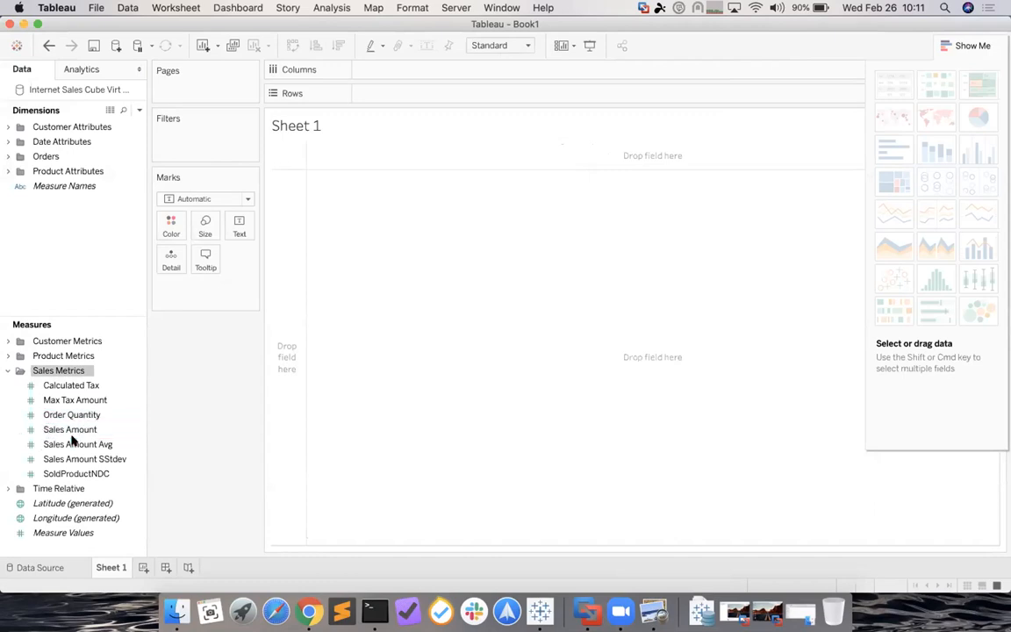
left_click(74, 431)
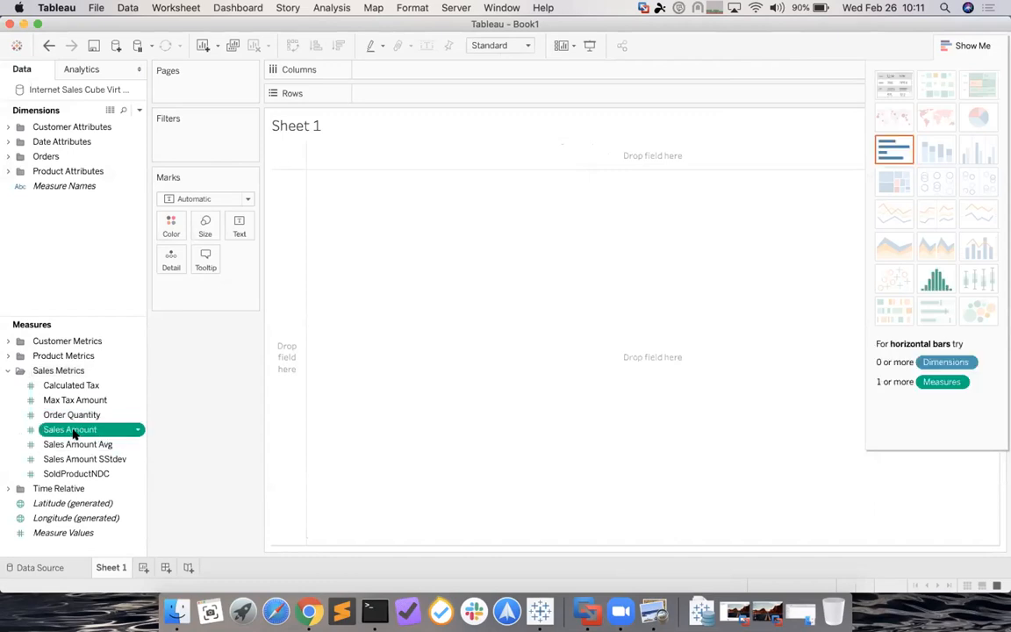
double_click(75, 431)
left_click(84, 415)
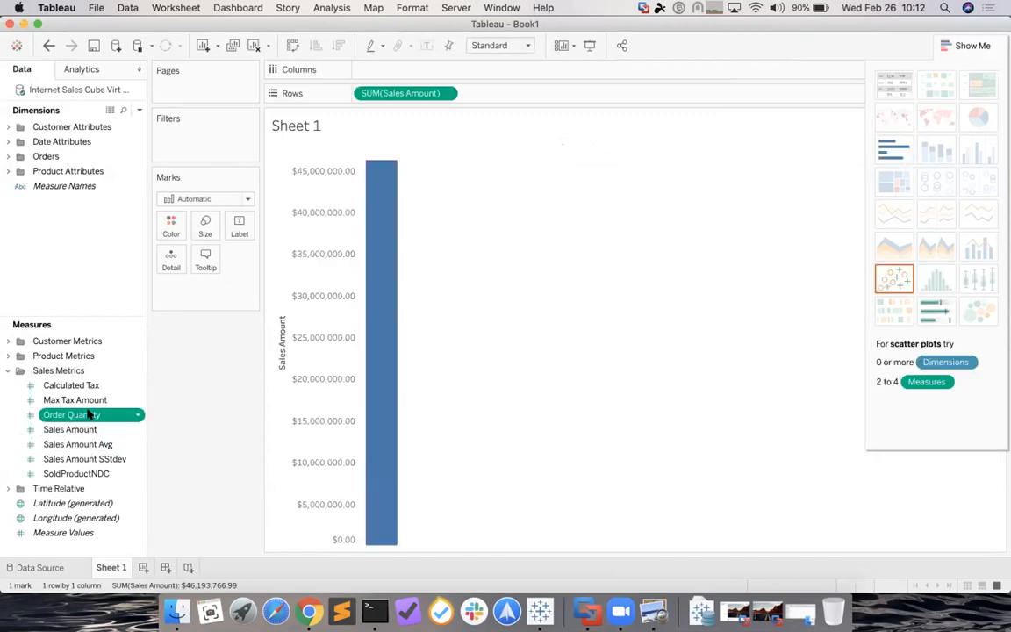
double_click(88, 414)
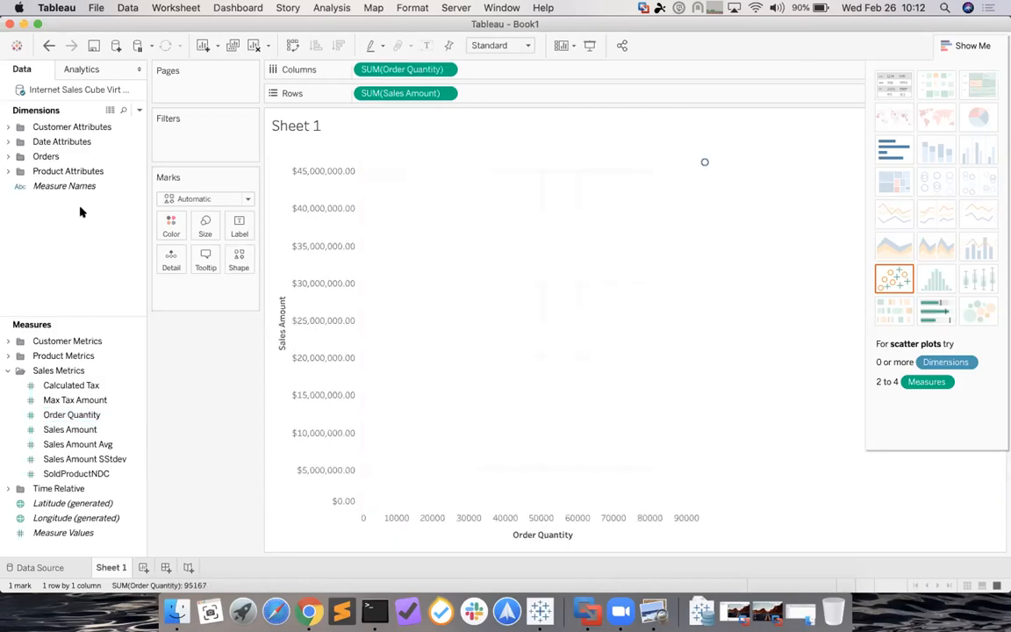
- Expand Product Attributes > Product Hierarchy and select Product Line and Product Category
left_click(11, 170)
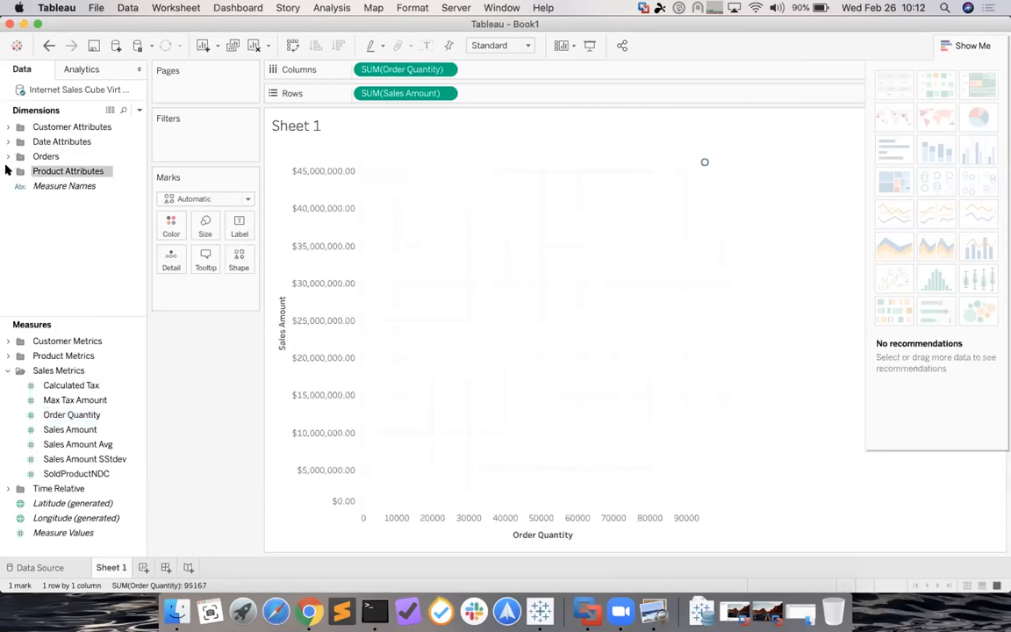
left_click(8, 171)
left_click(18, 200)
left_click(62, 213)
left_click(62, 213)
- Drop Product Line, Category and Name on Marks, colour by Product Line, and return to Chrome
left_click(71, 244, "shift")
left_click_drag(83, 234, 211, 306)
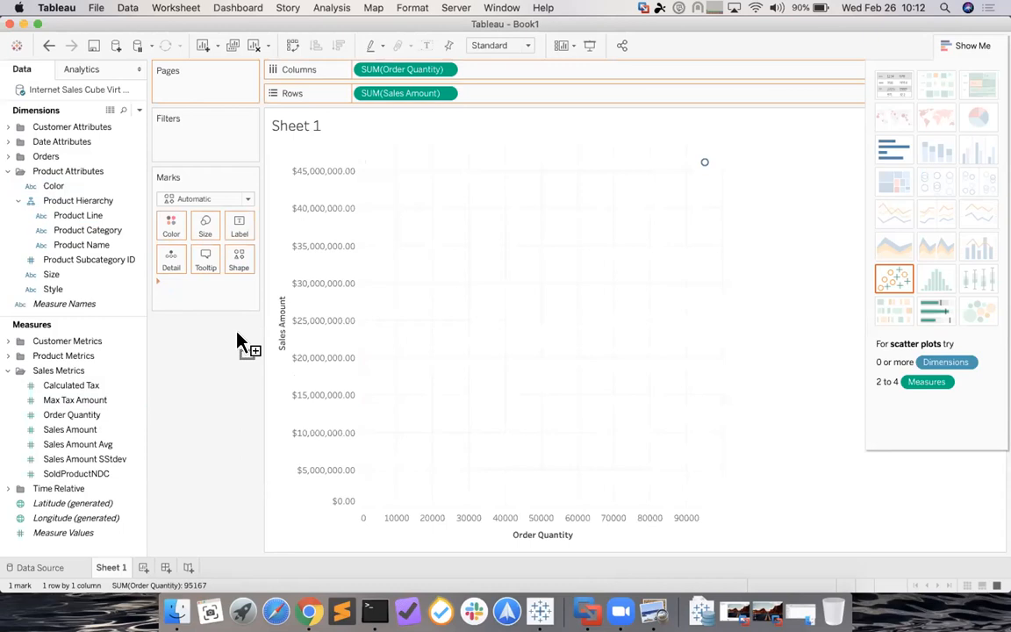
left_click_drag(236, 335, 231, 328)
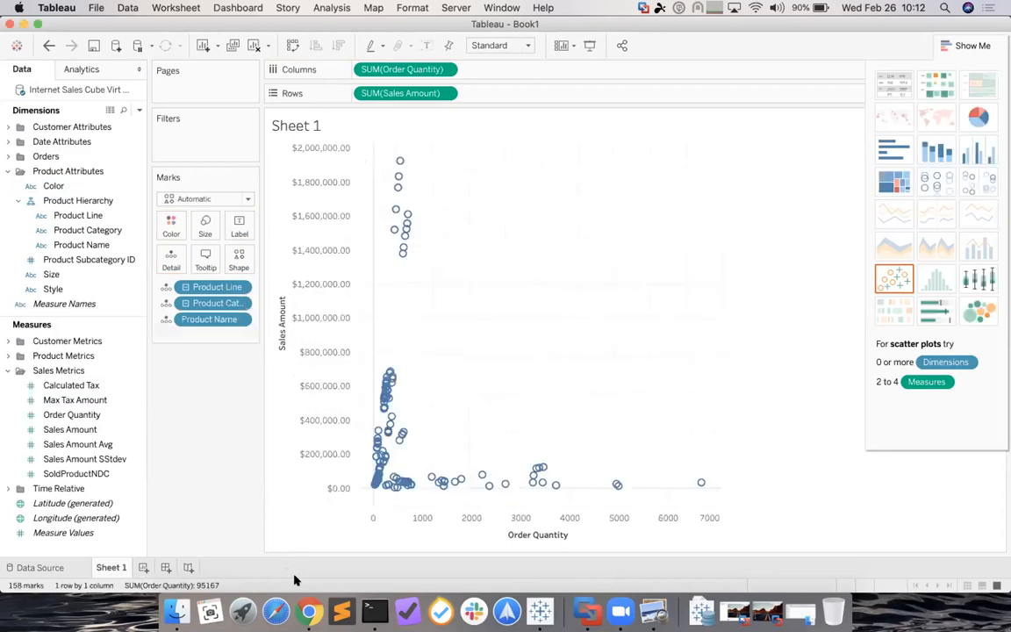
left_click(166, 303)
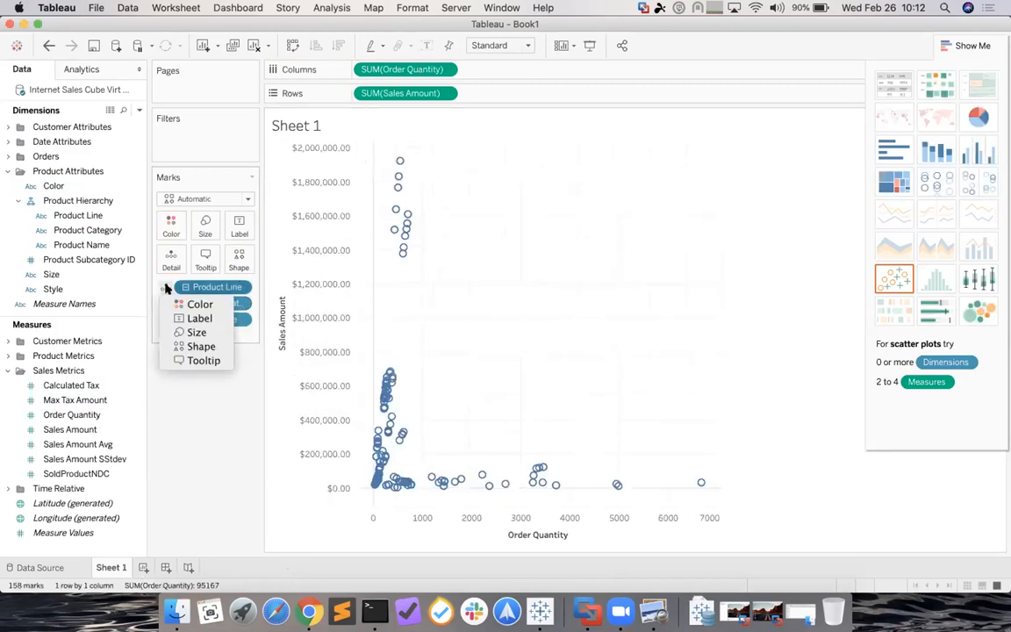
left_click(175, 303)
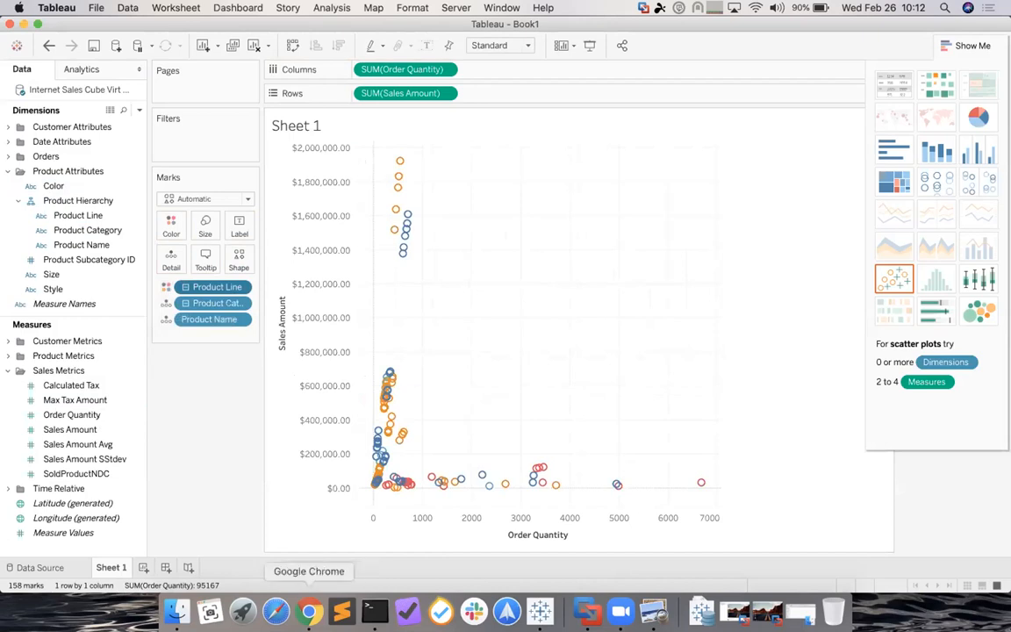
left_click(309, 611)
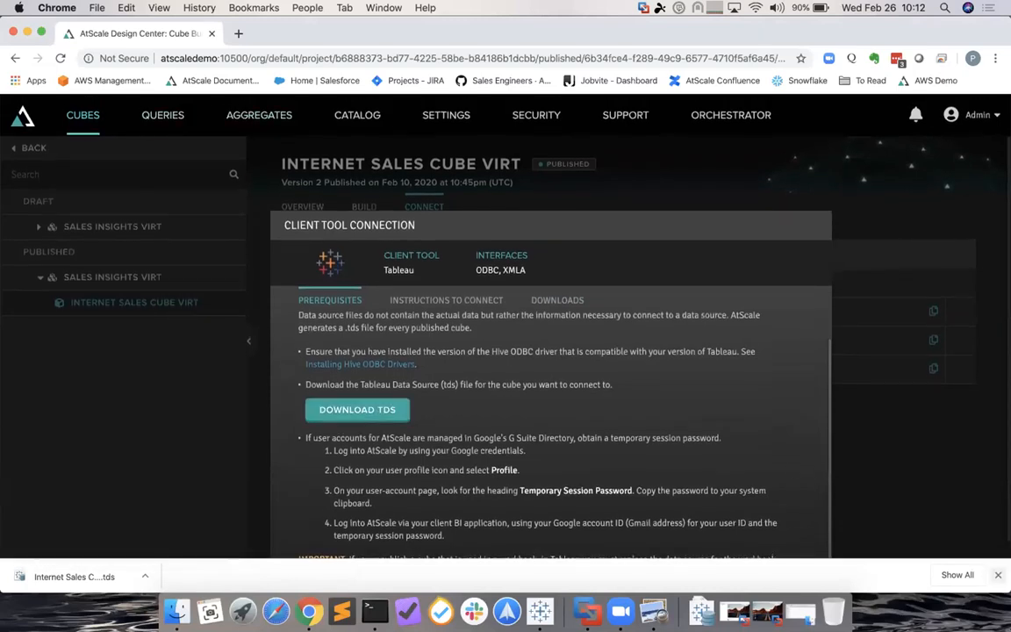
- Dismiss Chrome's downloads bar and show AtScale's list of recent queries
left_click(998, 576)
left_click(166, 115)
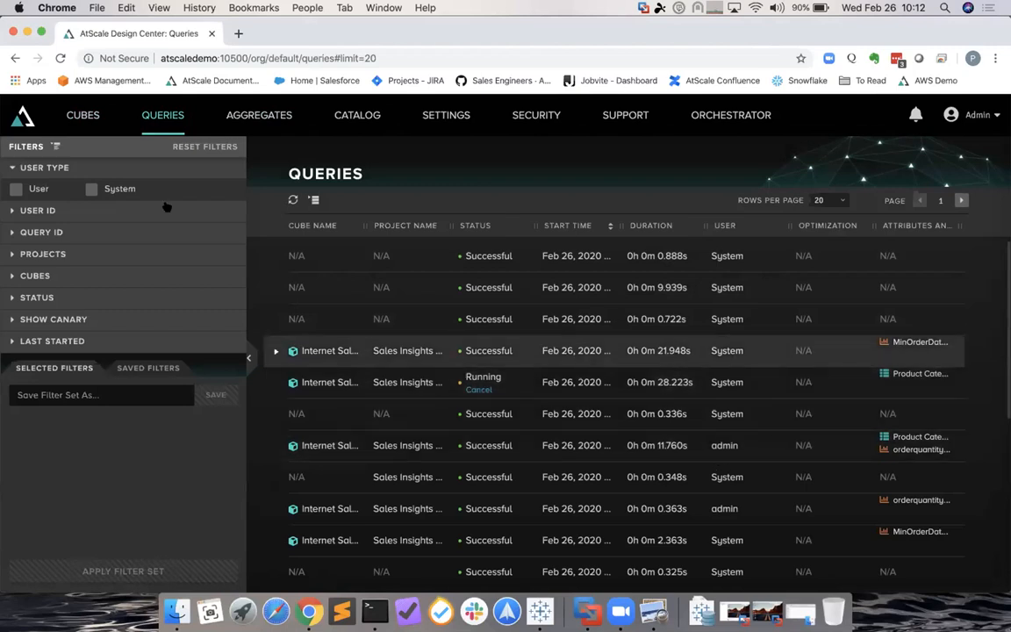
- Filter the Queries list to user-type queries only
left_click(11, 211)
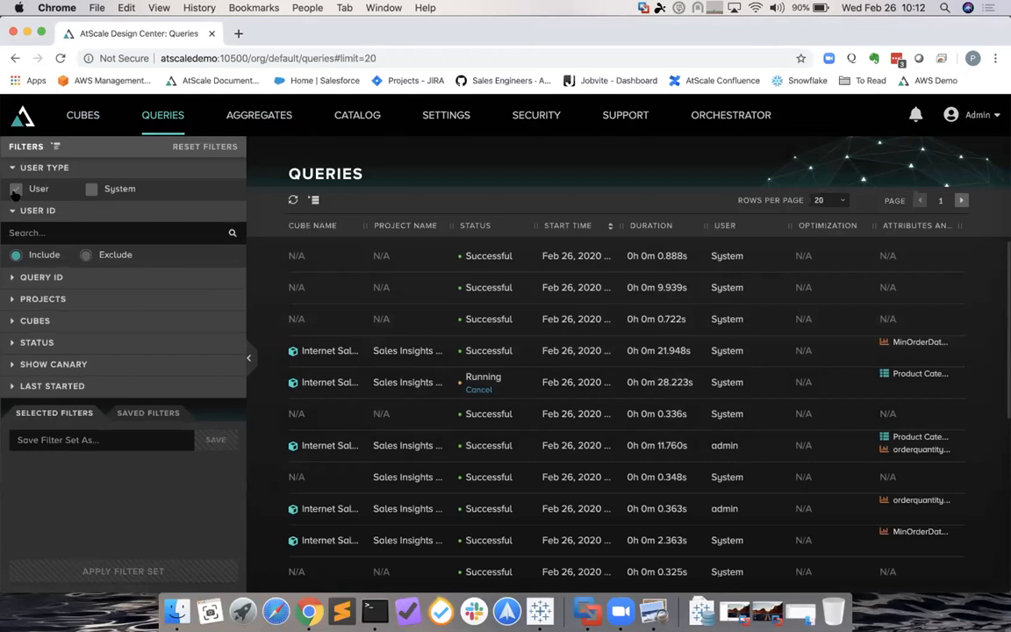
left_click(15, 189)
left_click(180, 572)
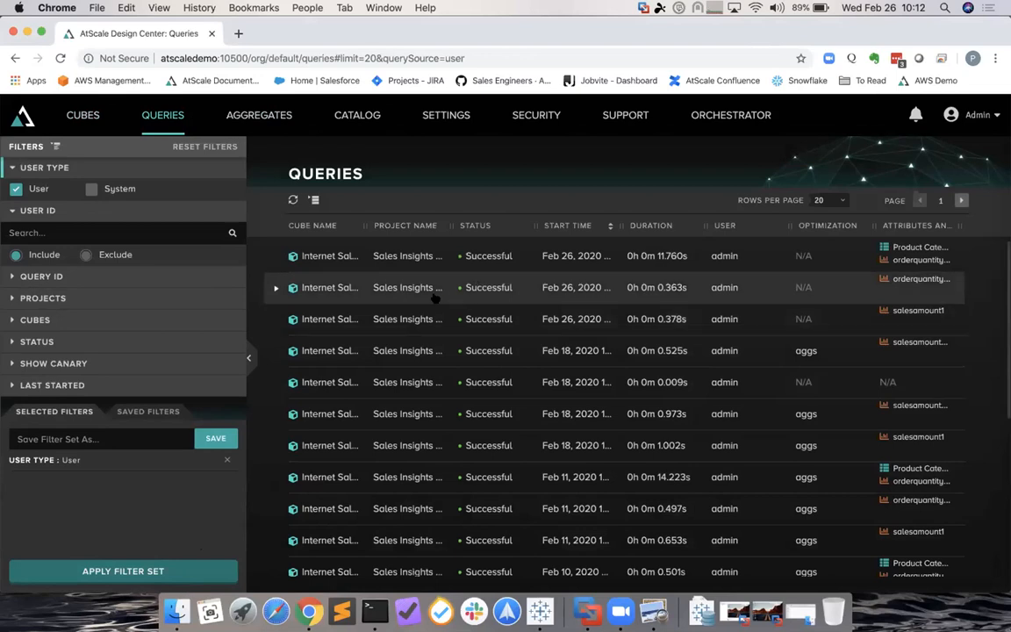
- Expand the salesamount1 query to read its inbound SQL, 46.408ms planning and 318.038ms Redshift timing
left_click(273, 320)
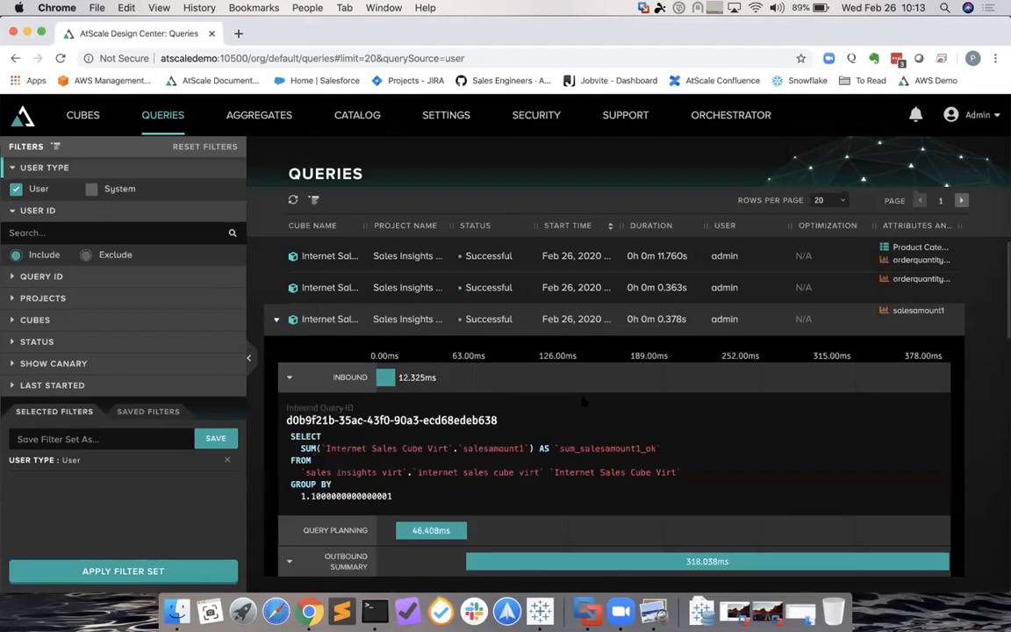
scroll(581, 401, "down", 3)
left_click_drag(395, 403, 290, 341)
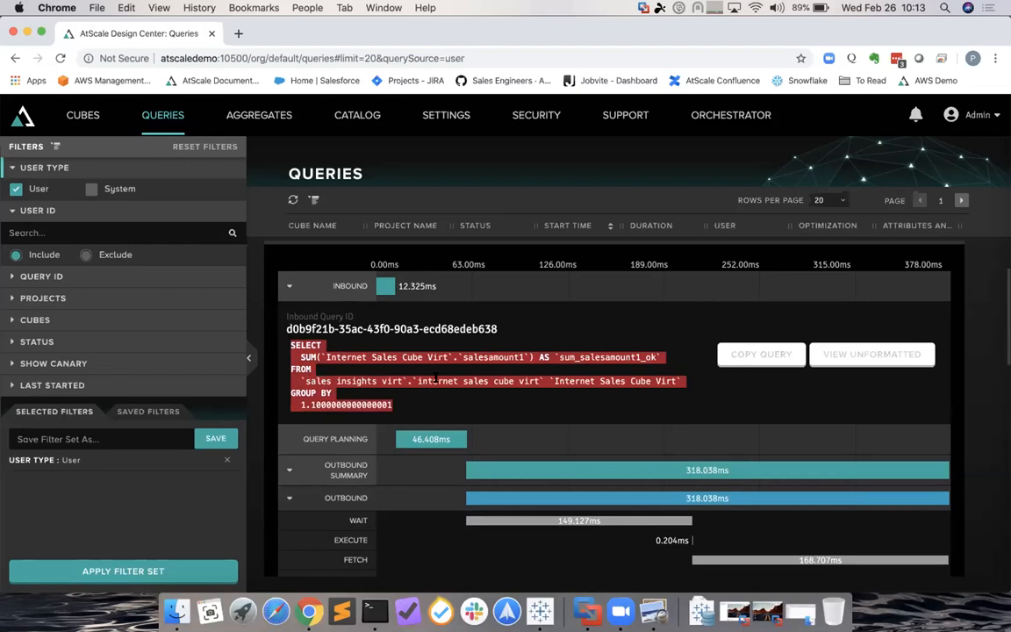
scroll(393, 340, "down", 2)
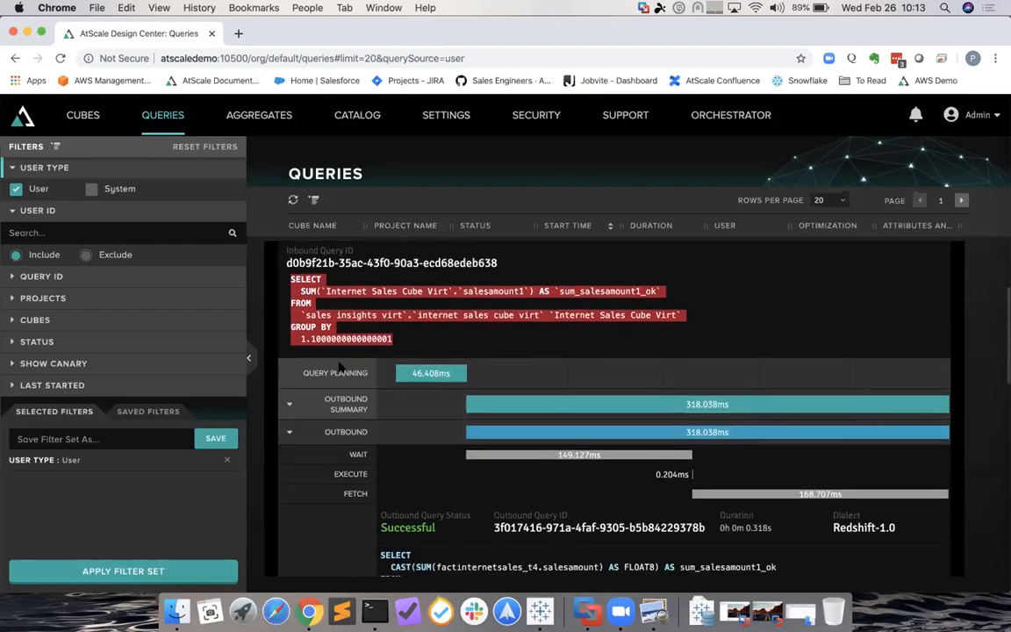
mouse_move(423, 372)
scroll(421, 420, "down", 3)
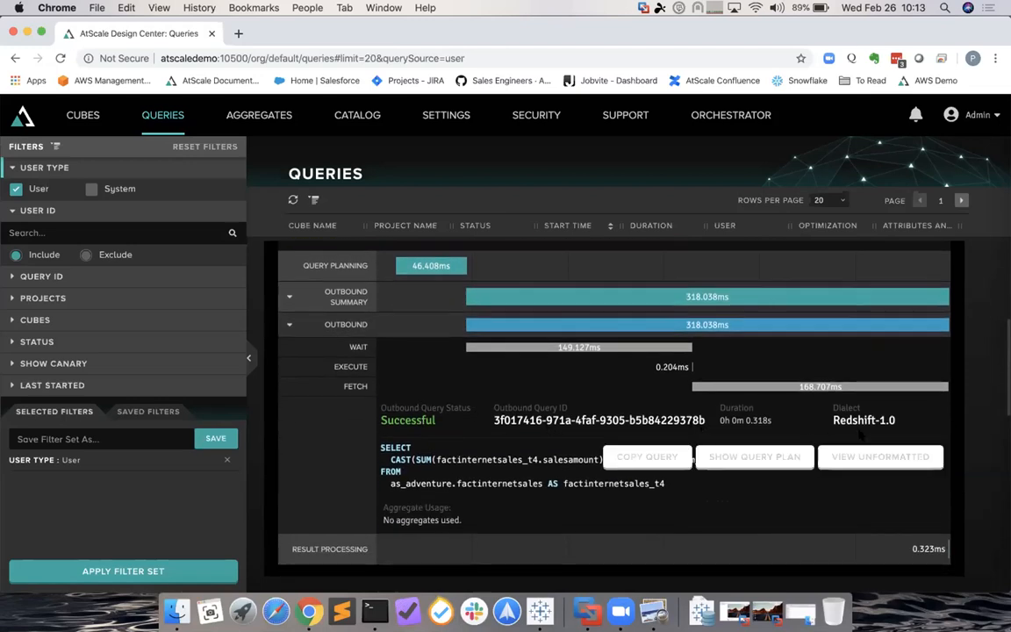
scroll(789, 395, "up", 3)
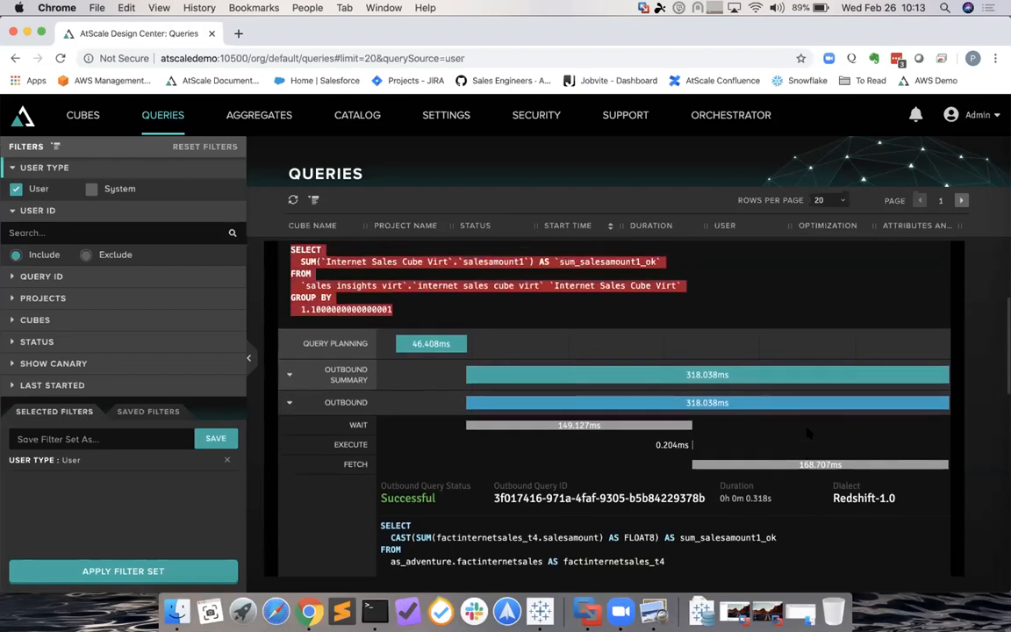
scroll(795, 400, "up", 3)
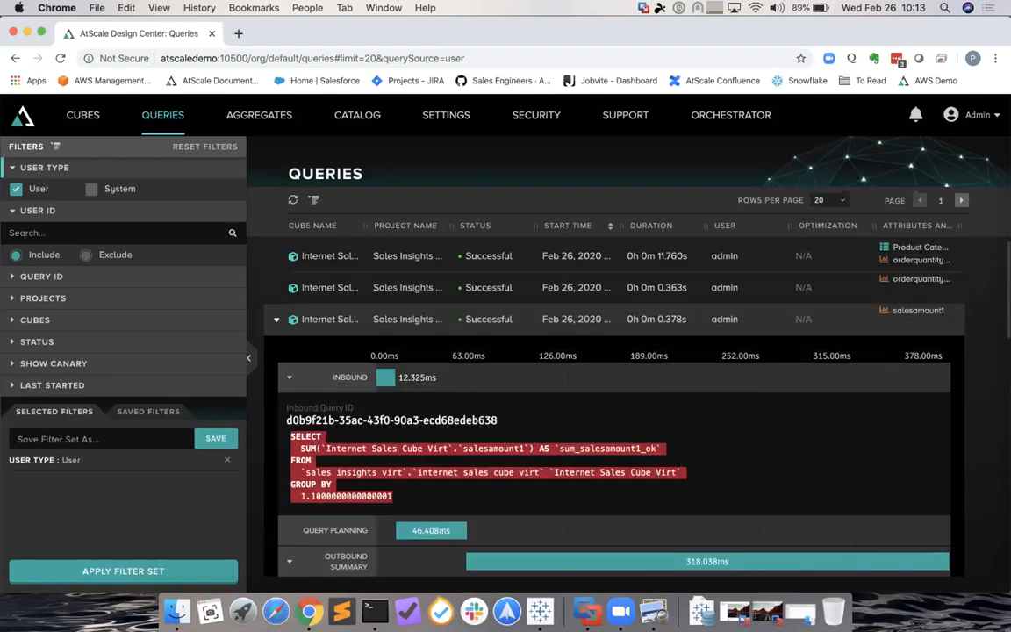
- Expand the 11.760s query and review its inbound SQL and outbound temp-view queries
left_click(317, 260)
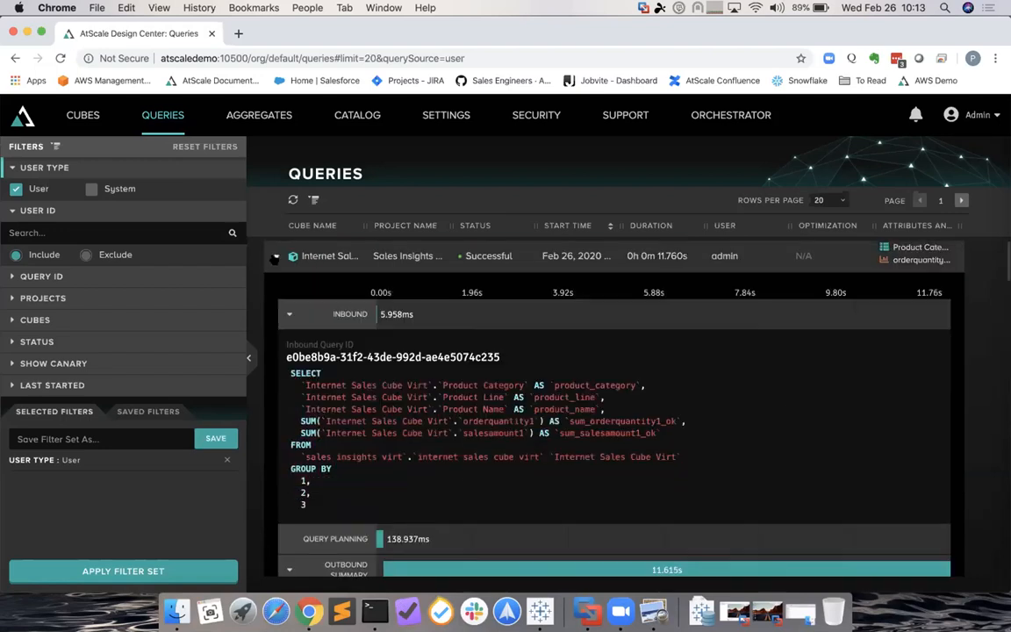
scroll(369, 338, "down", 3)
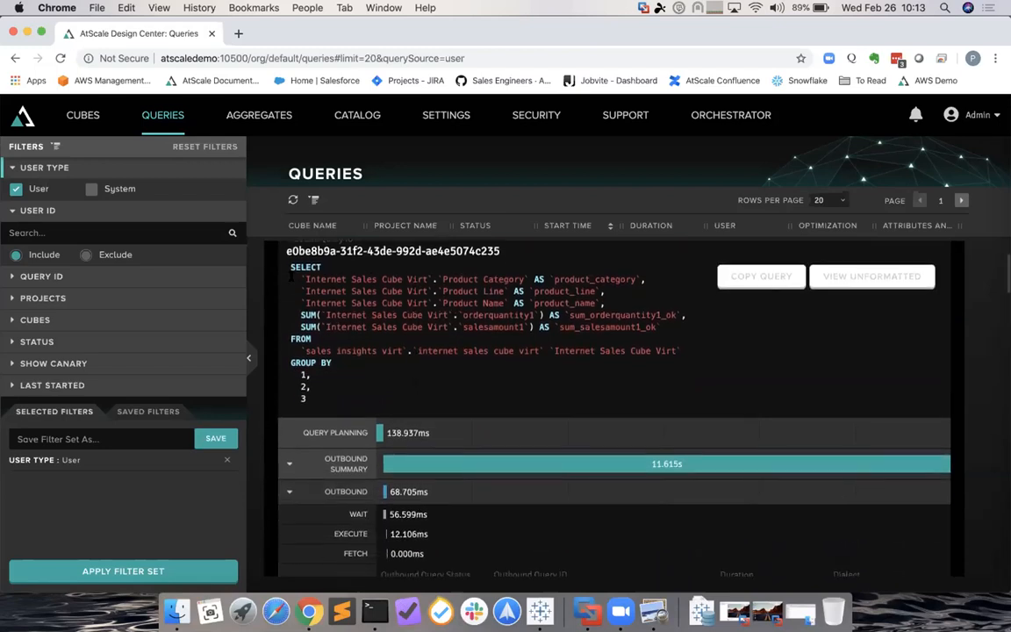
left_click_drag(292, 275, 387, 412)
scroll(388, 413, "down", 1)
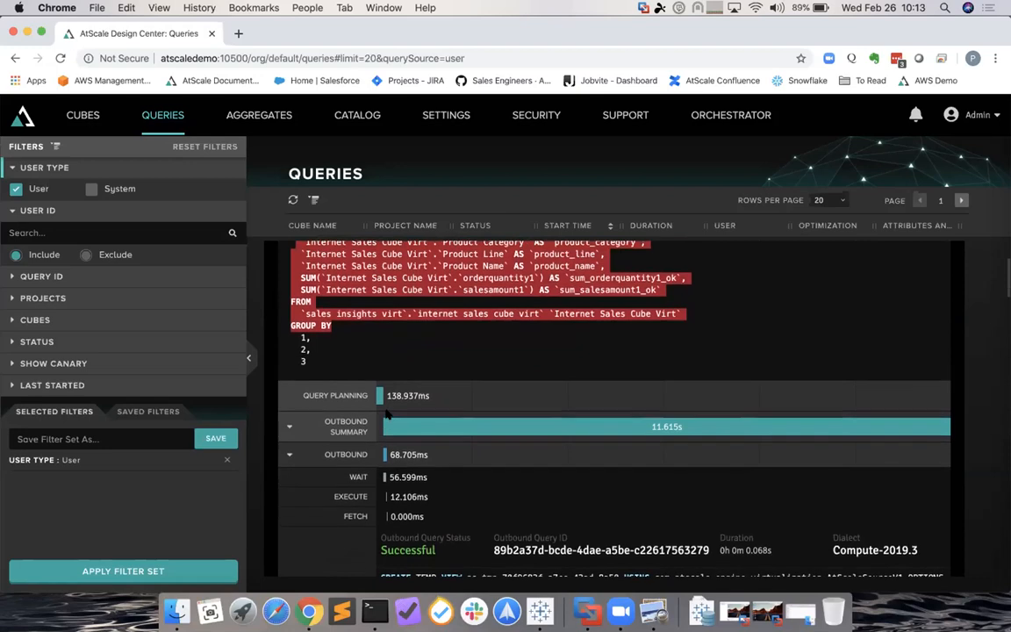
scroll(387, 412, "up", 3)
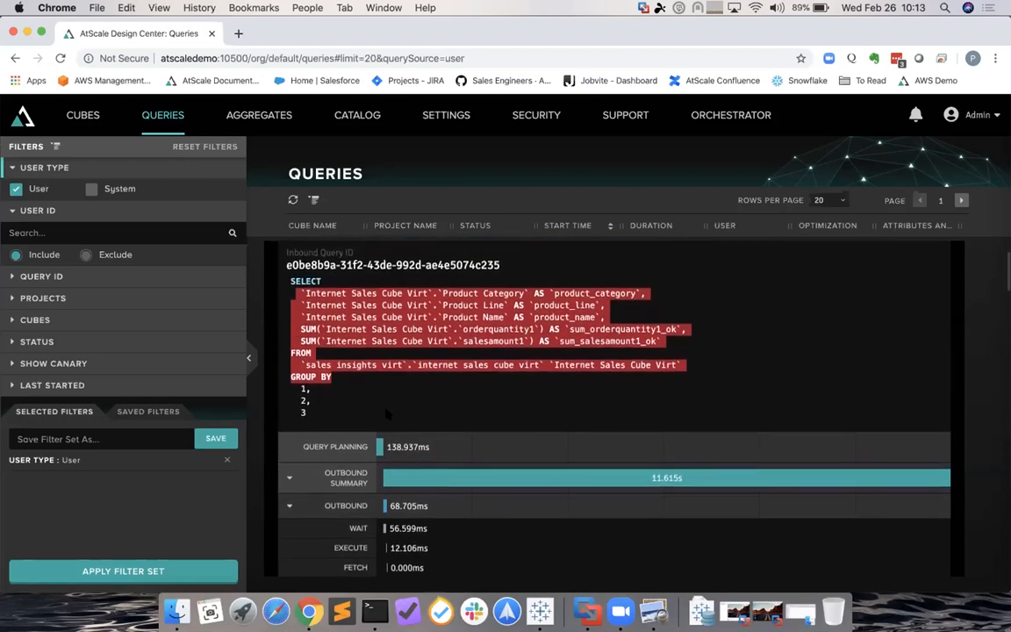
scroll(387, 413, "down", 1)
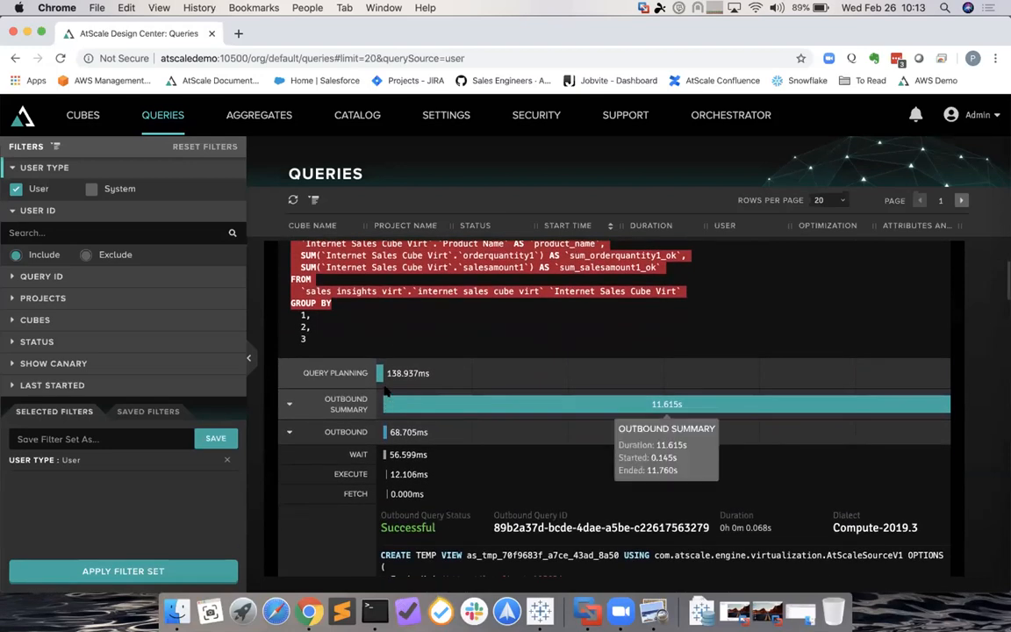
mouse_move(419, 411)
scroll(419, 411, "down", 2)
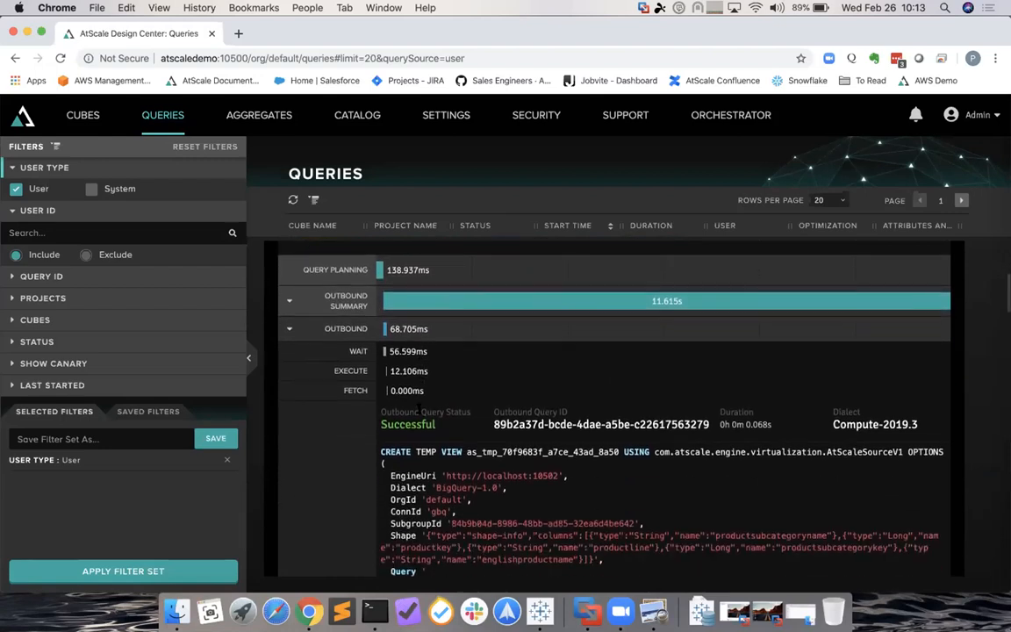
scroll(474, 428, "down", 2)
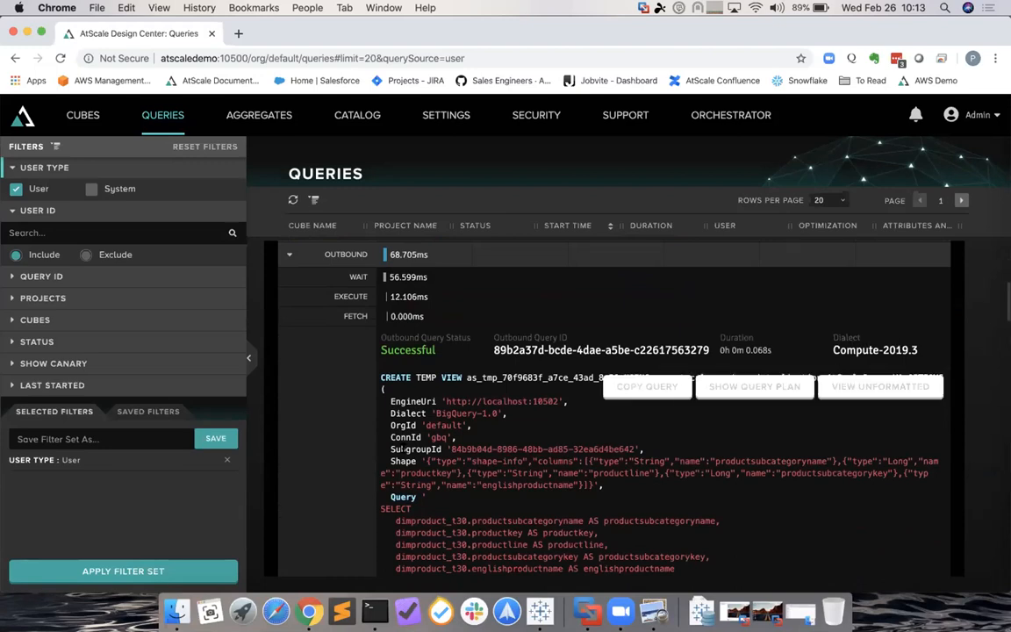
scroll(458, 502, "down", 1)
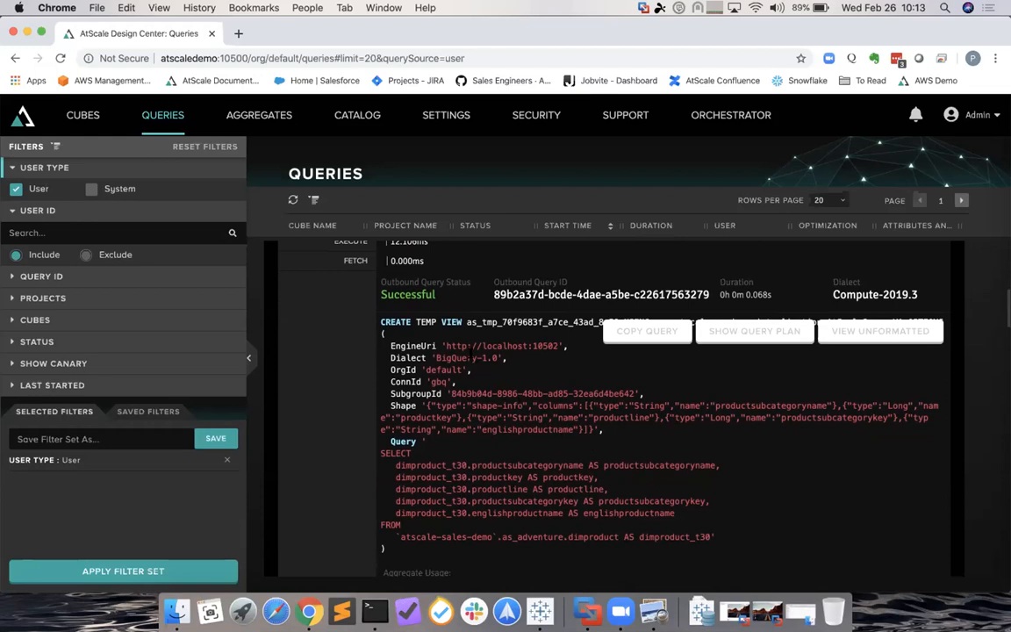
- Inspect the final 11.614s SELECT joining temp views, highlighting its column list
left_click_drag(473, 358, 492, 393)
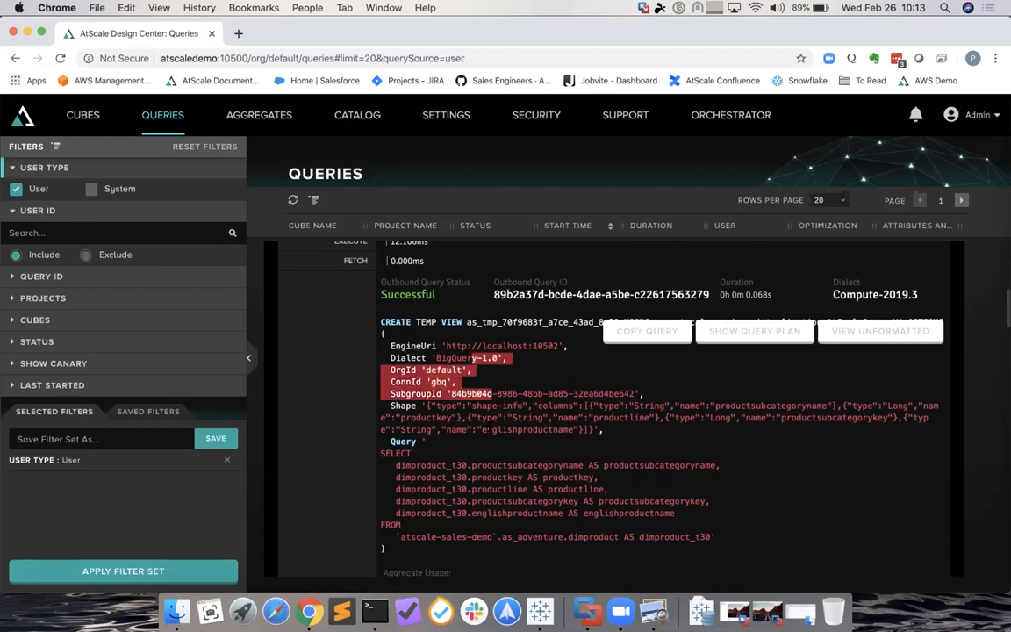
scroll(490, 428, "down", 3)
scroll(490, 428, "down", 5)
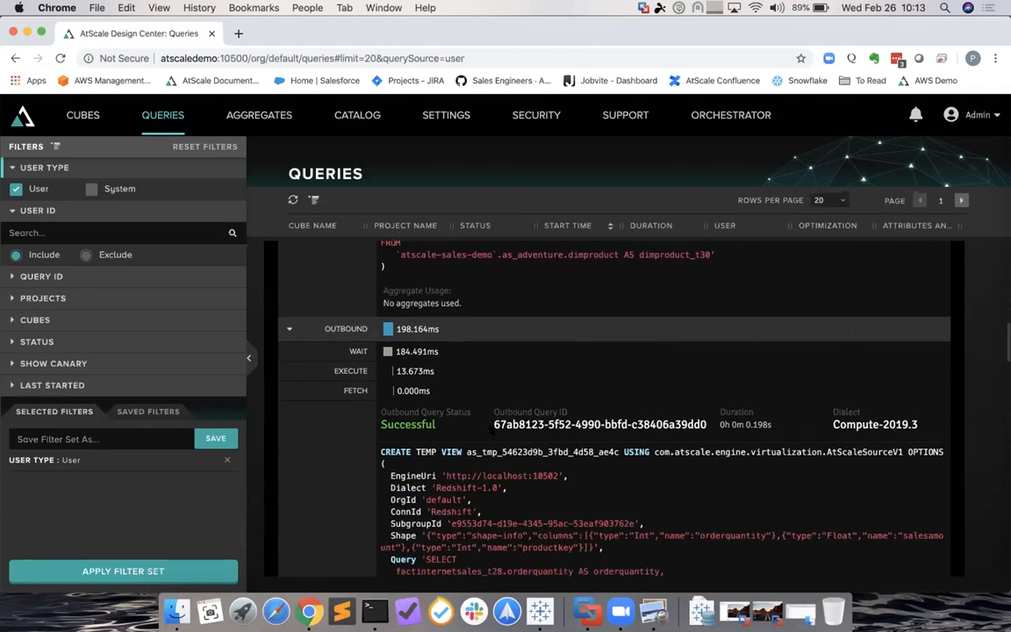
mouse_move(490, 427)
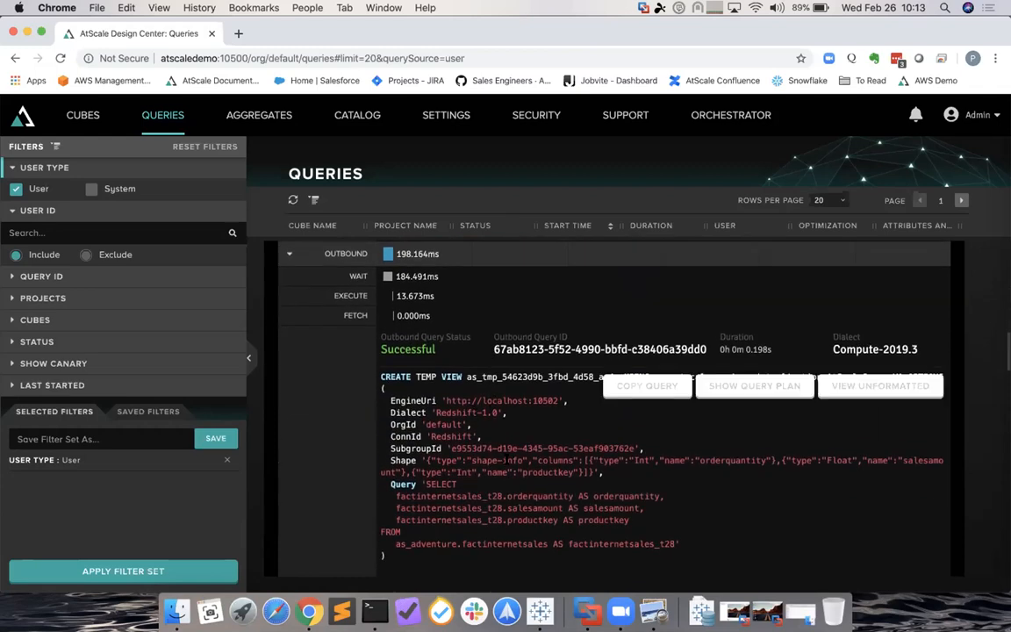
scroll(504, 460, "down", 8)
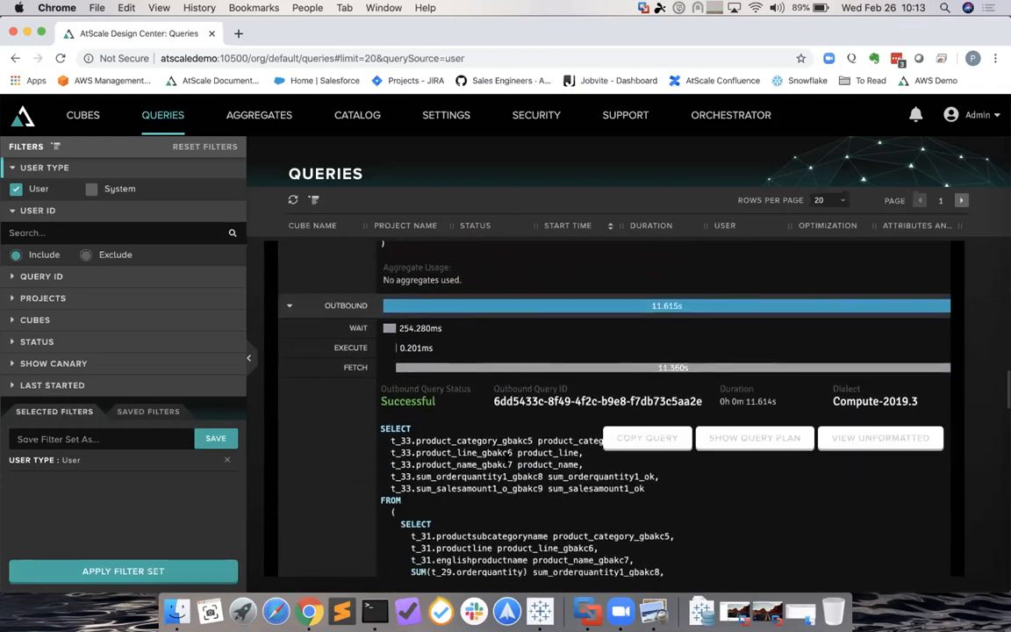
scroll(452, 409, "down", 2)
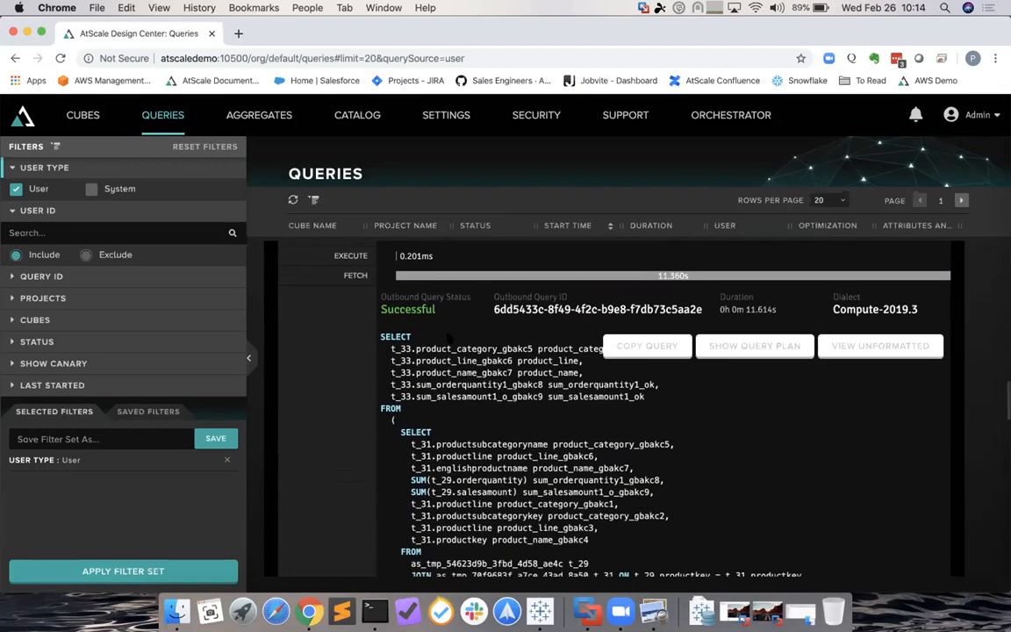
left_click_drag(418, 348, 546, 430)
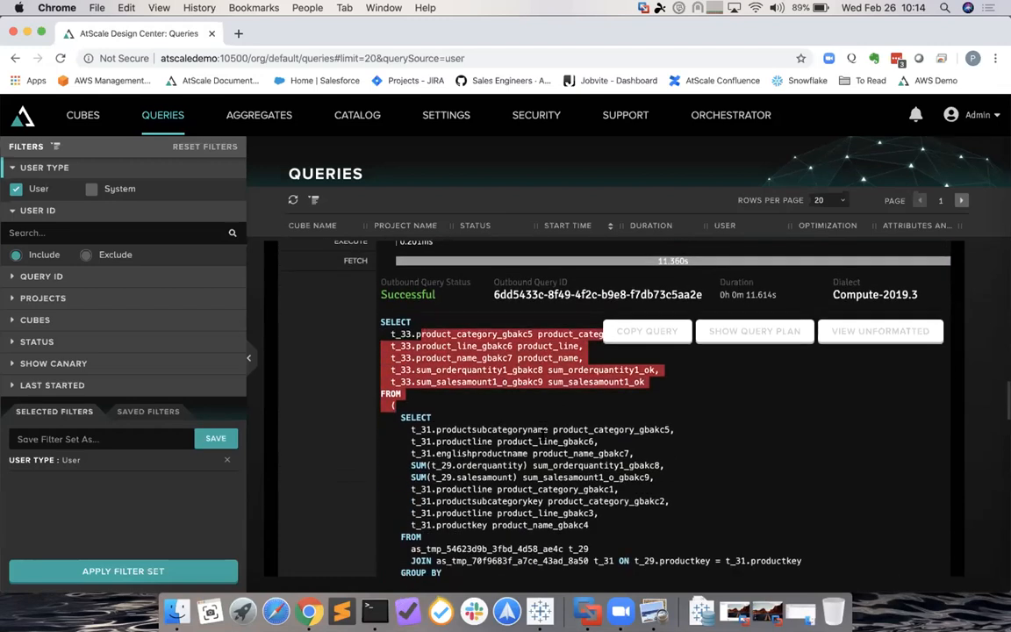
scroll(546, 430, "down", 3)
scroll(548, 404, "up", 1)
scroll(547, 387, "up", 1)
scroll(548, 388, "down", 1)
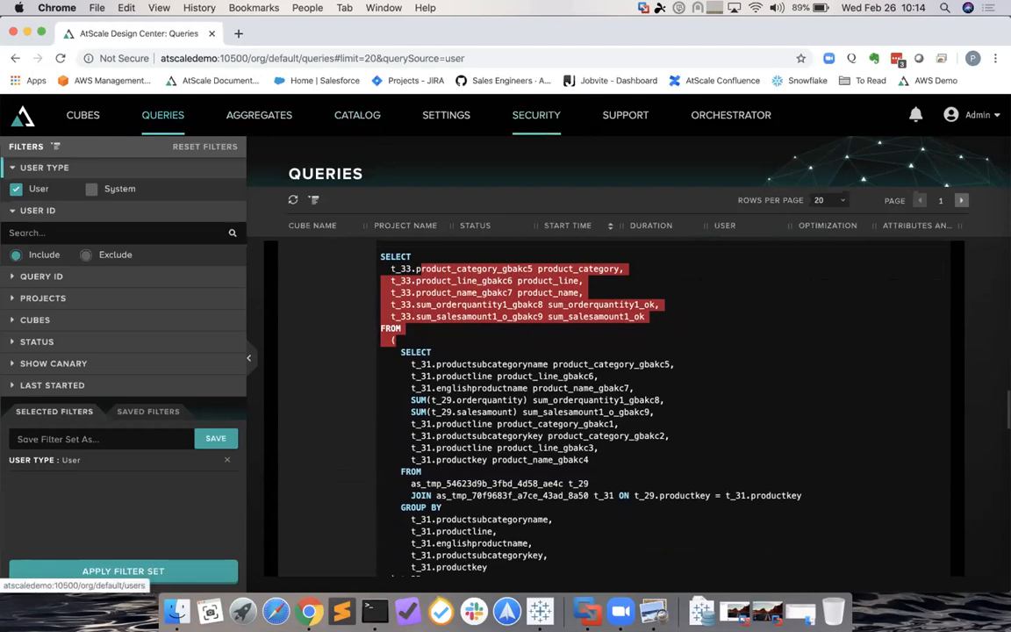
- Open the Orchestrator's Virtualization page to see listener, supervisor and worker nodes
left_click(730, 115)
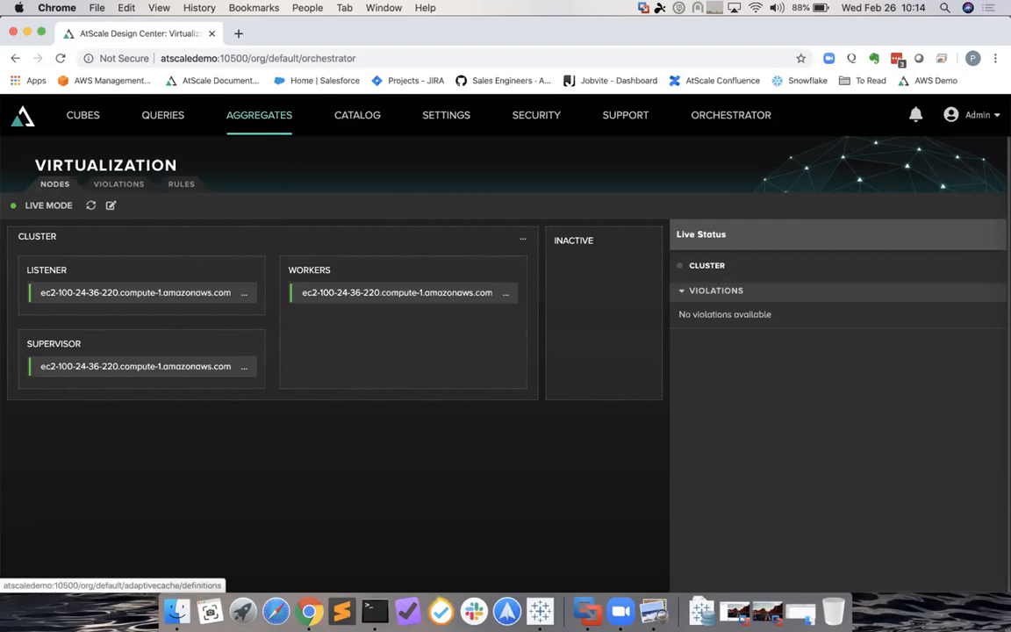
- Review the aggregate definitions, including Internet Sales Cube Virt's 158-row aggregate, then return to Queries
left_click(245, 114)
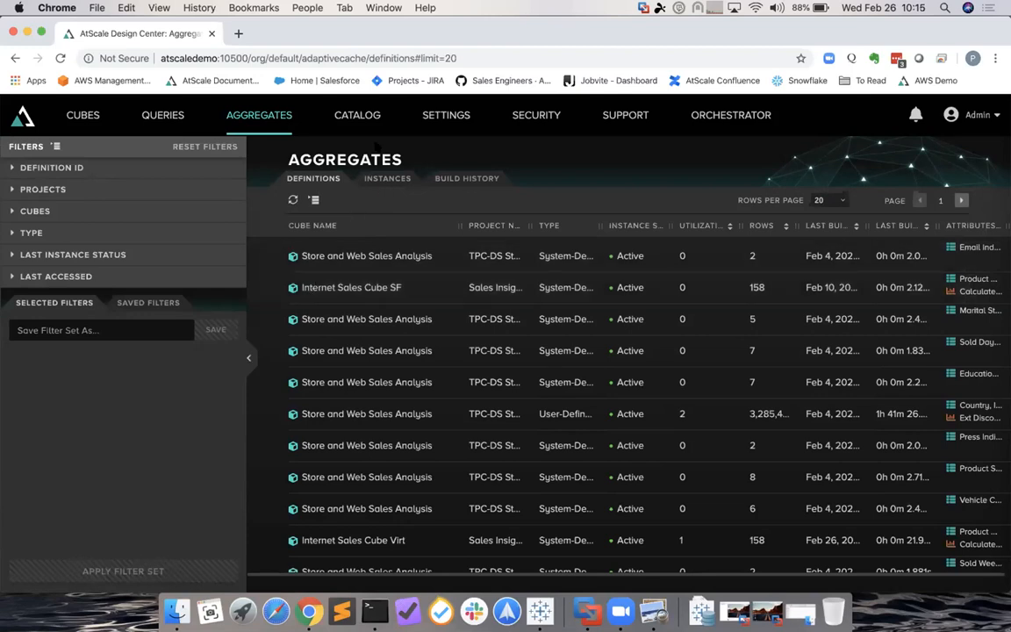
left_click(162, 115)
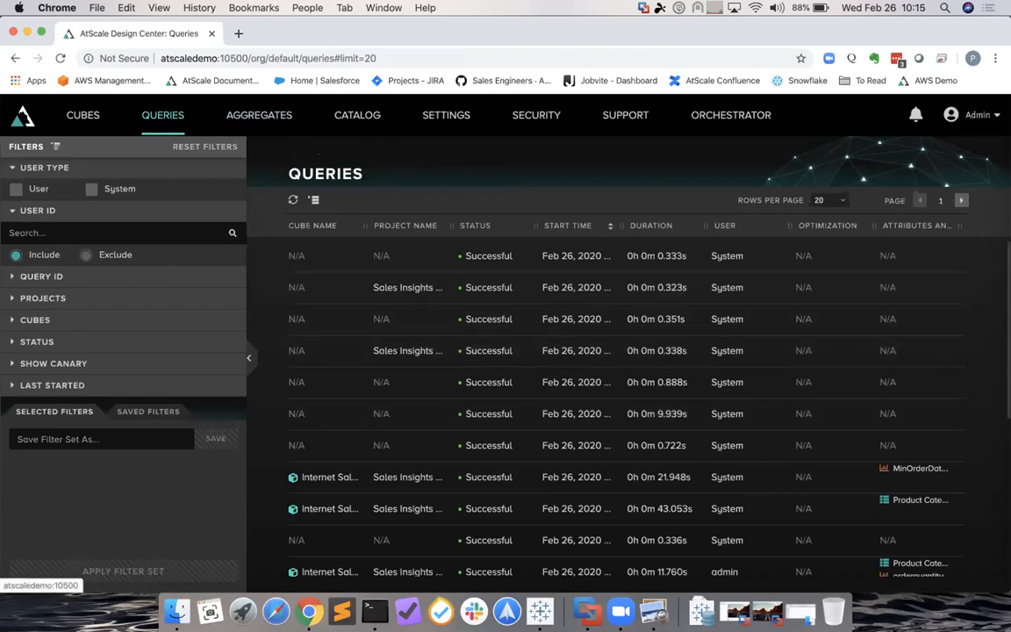
- Copy Internet Sales Cube Virt's MDX connection URL from Sales Insights Virt and switch to the Windows 10 VM
left_click(23, 116)
scroll(110, 442, "down", 3)
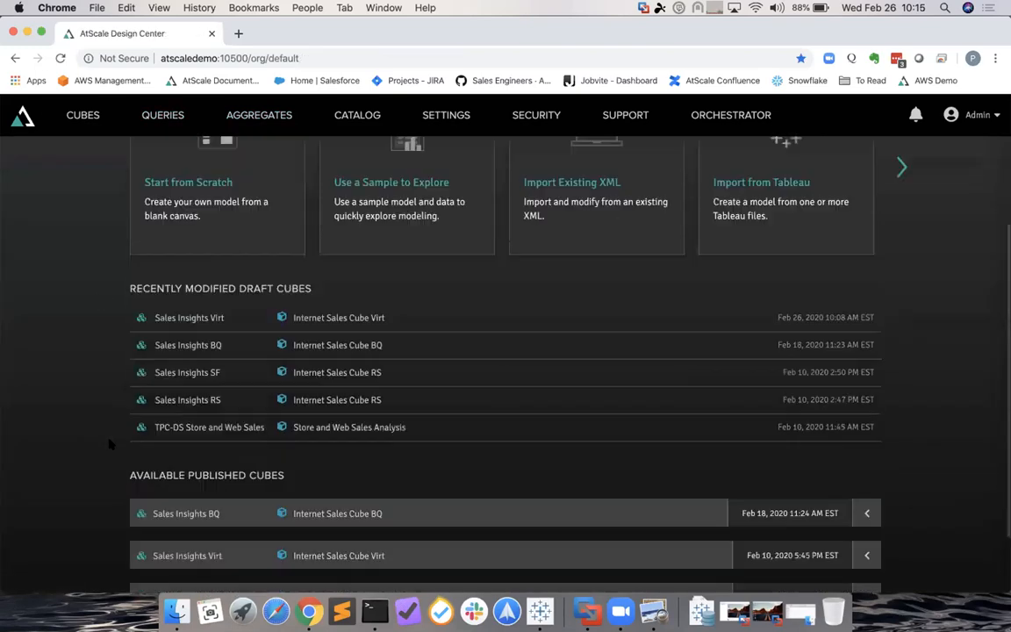
scroll(111, 444, "down", 2)
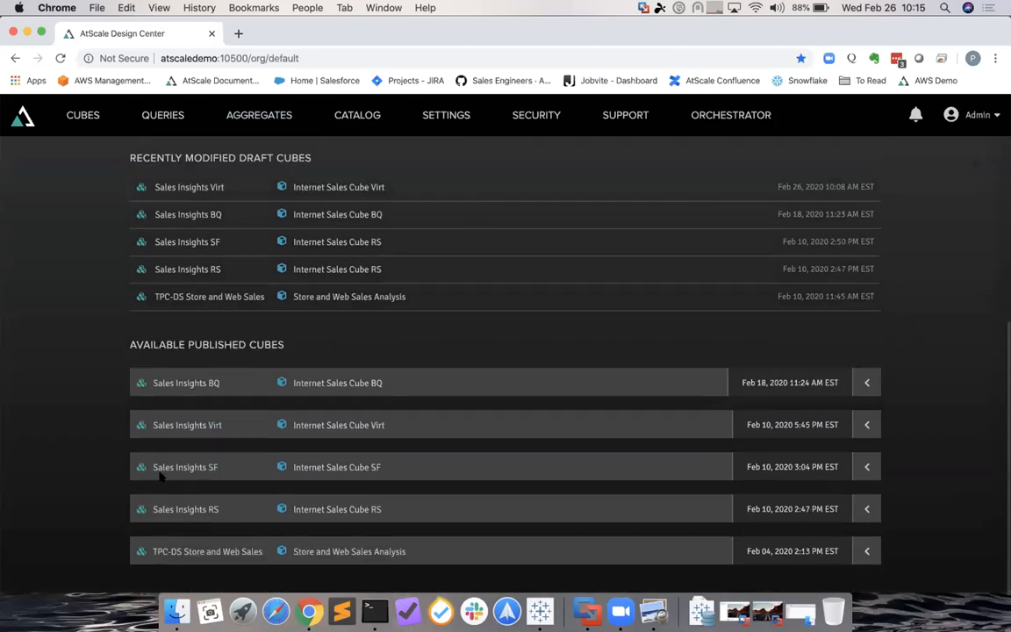
left_click(144, 425)
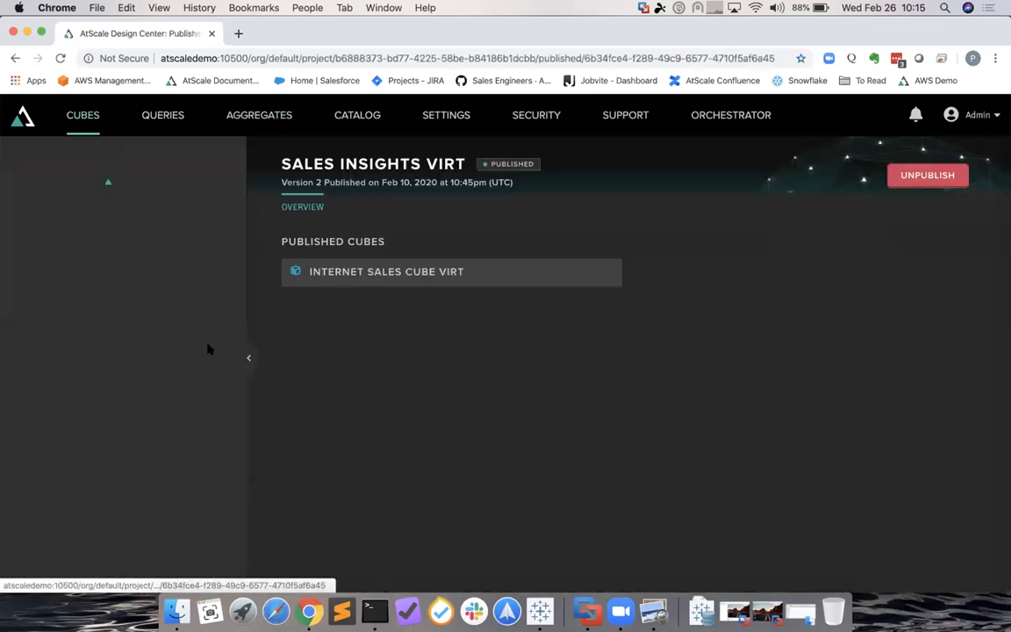
left_click(343, 278)
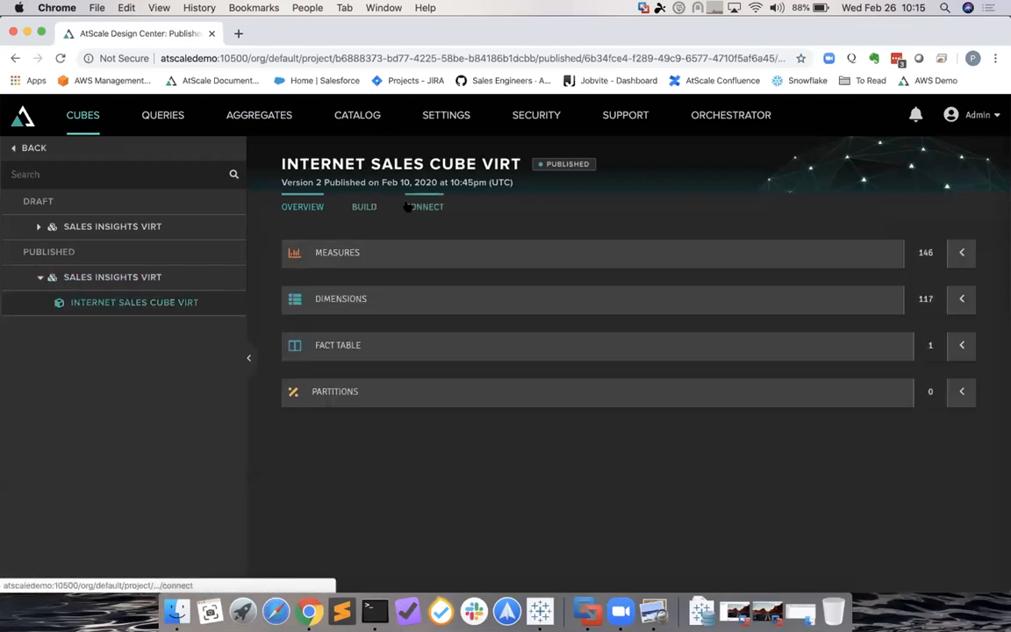
left_click(407, 207)
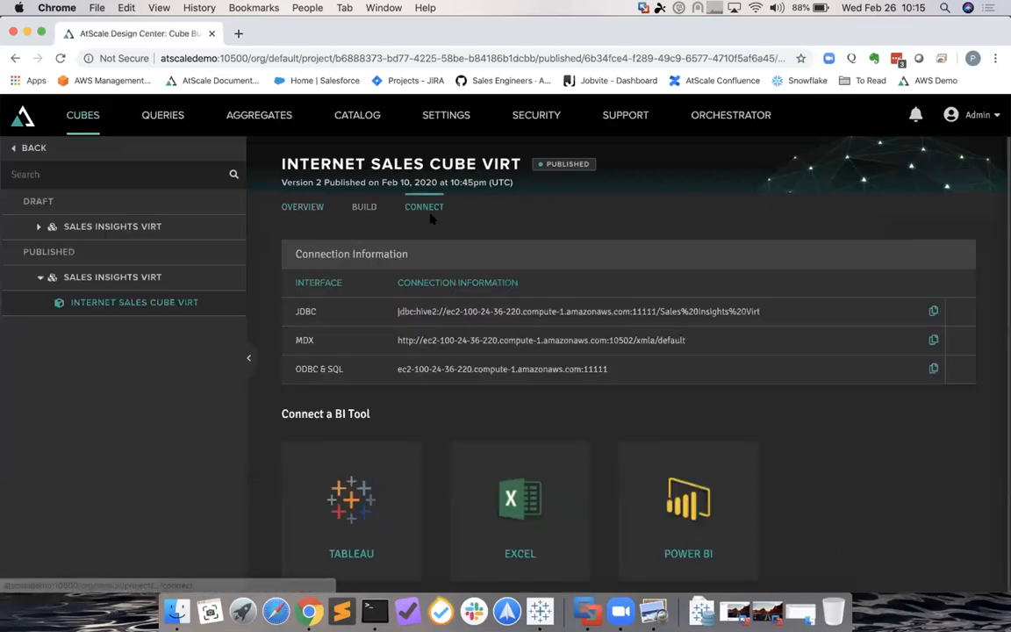
left_click(932, 340)
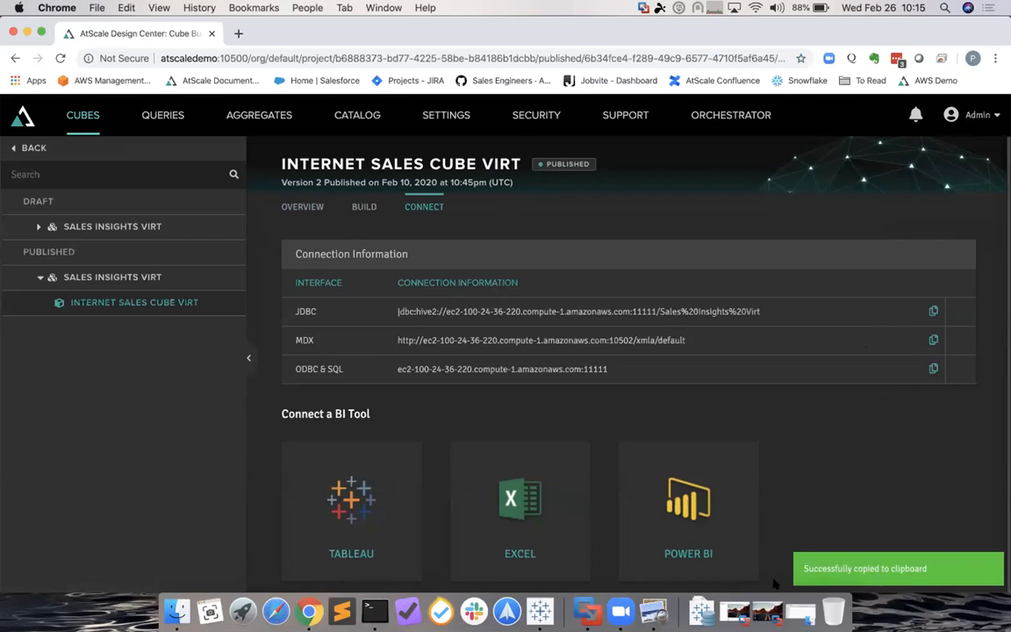
left_click(769, 611)
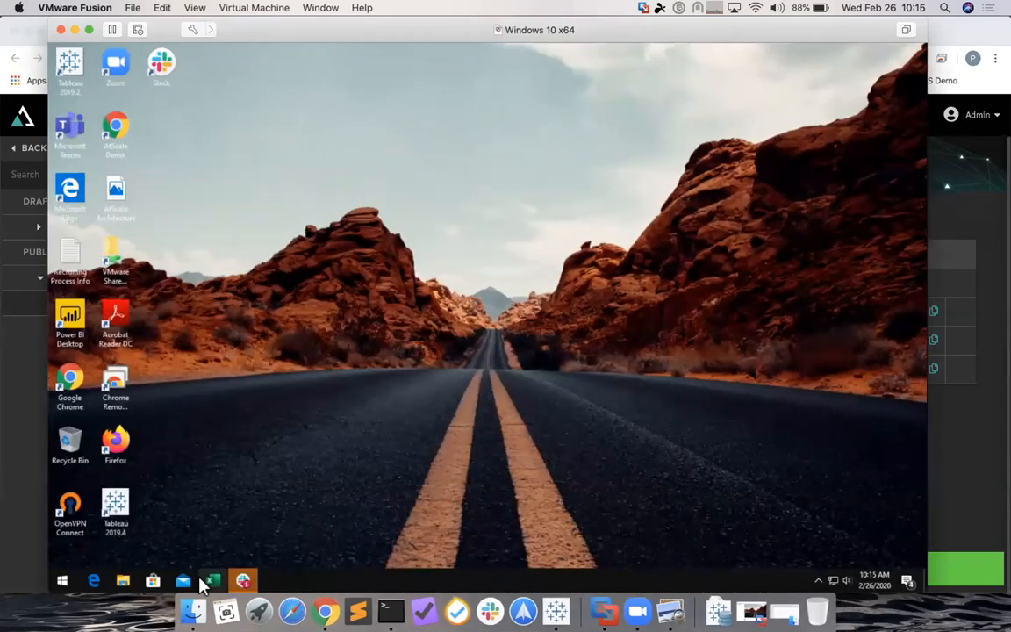
- Start a blank Excel workbook and choose Get Data > From Database > From Analysis Services
left_click(210, 579)
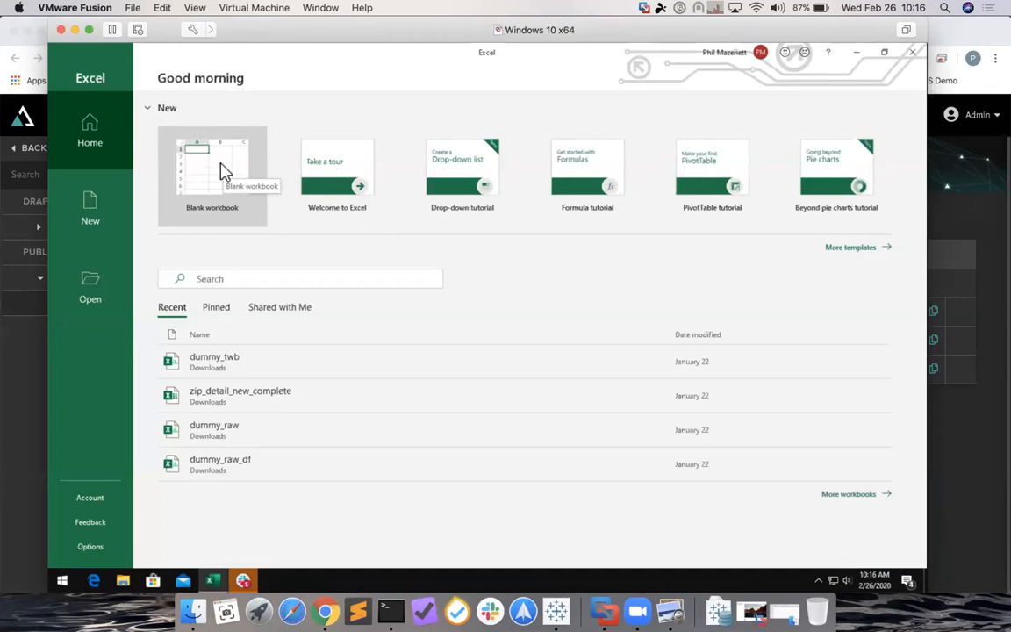
left_click(223, 171)
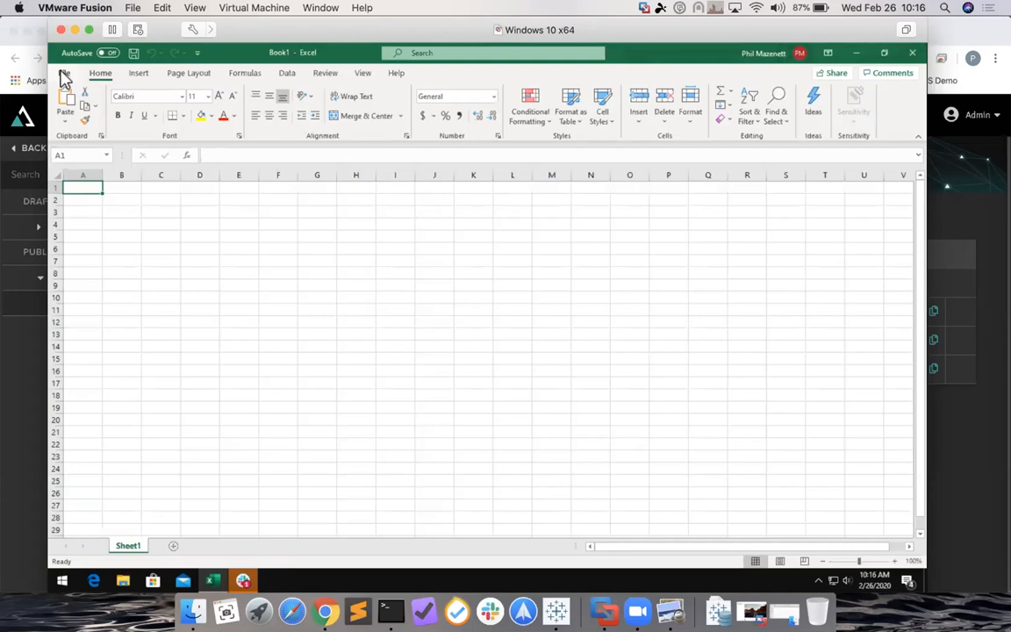
left_click(285, 76)
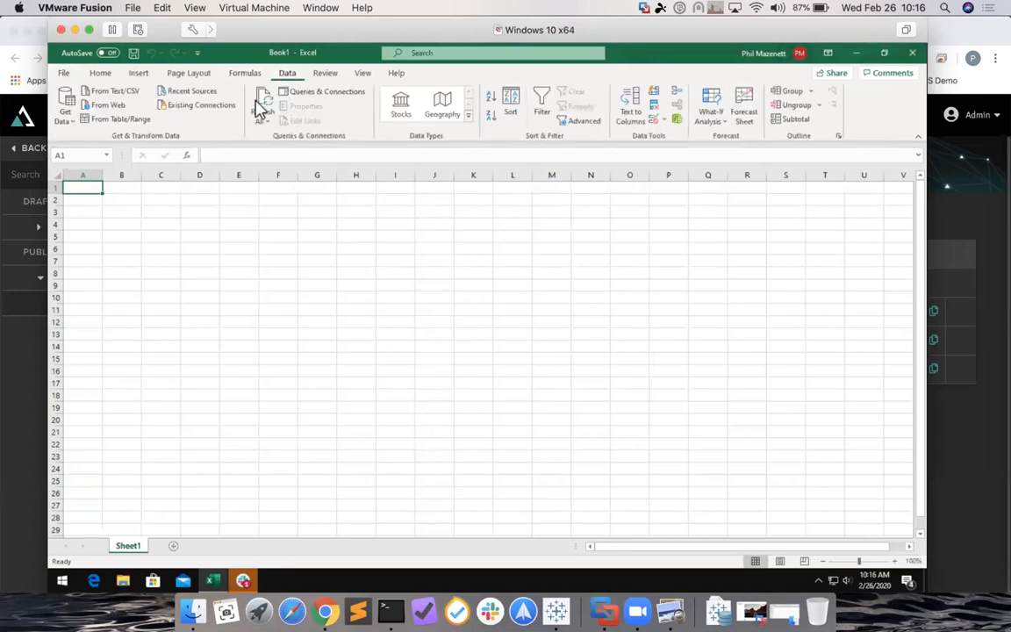
left_click(67, 122)
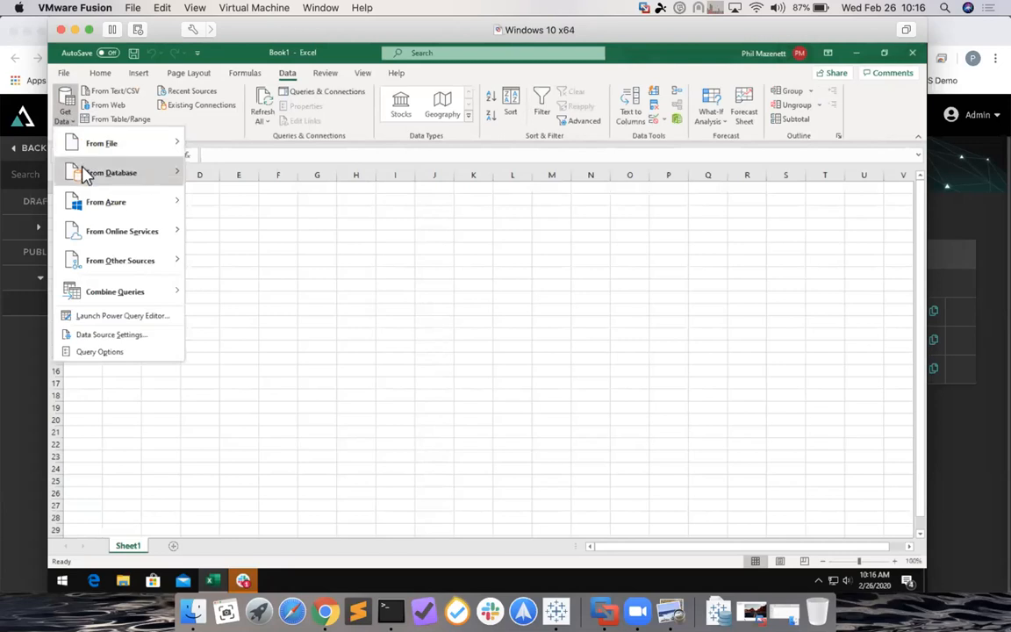
mouse_move(86, 177)
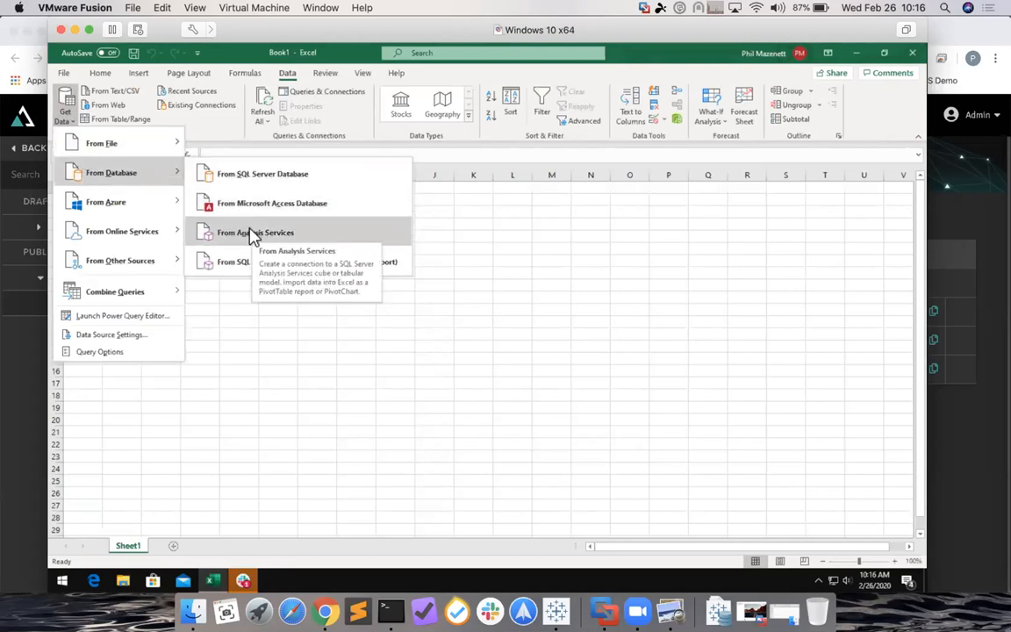
left_click(338, 235)
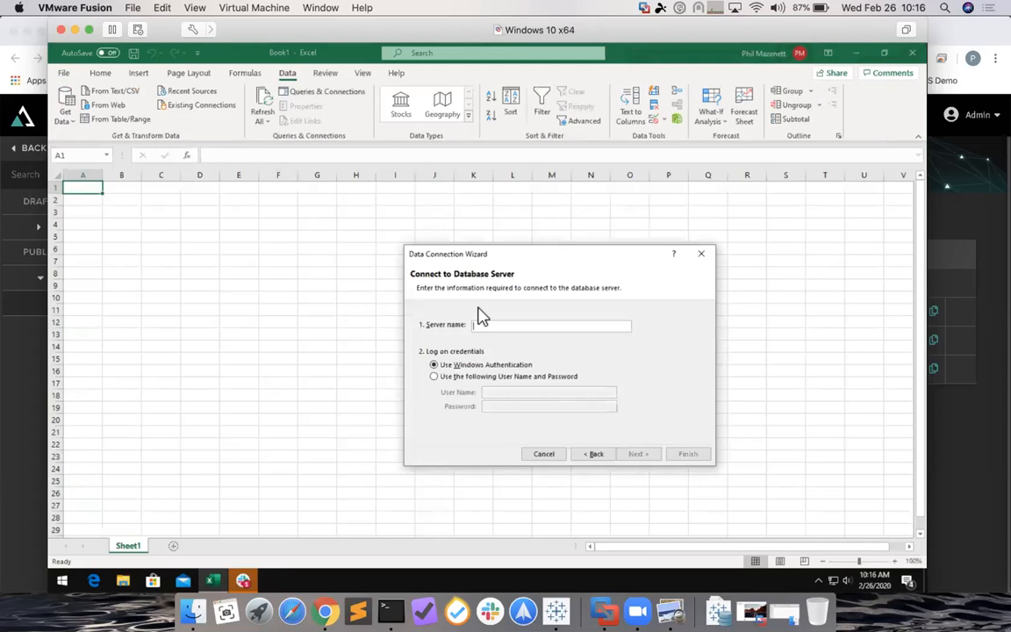
- Paste the AtScale MDX server address and log in with the admin user name and password
key("ctrl+v")
left_click(518, 376)
left_click(519, 394)
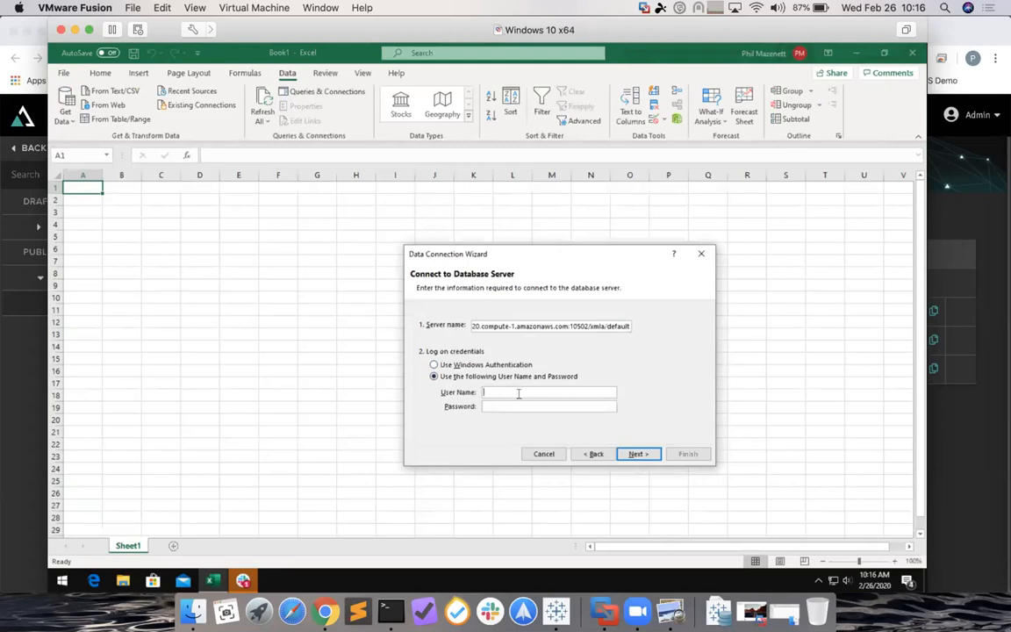
type("admin")
key("Tab")
type("************")
key("Return")
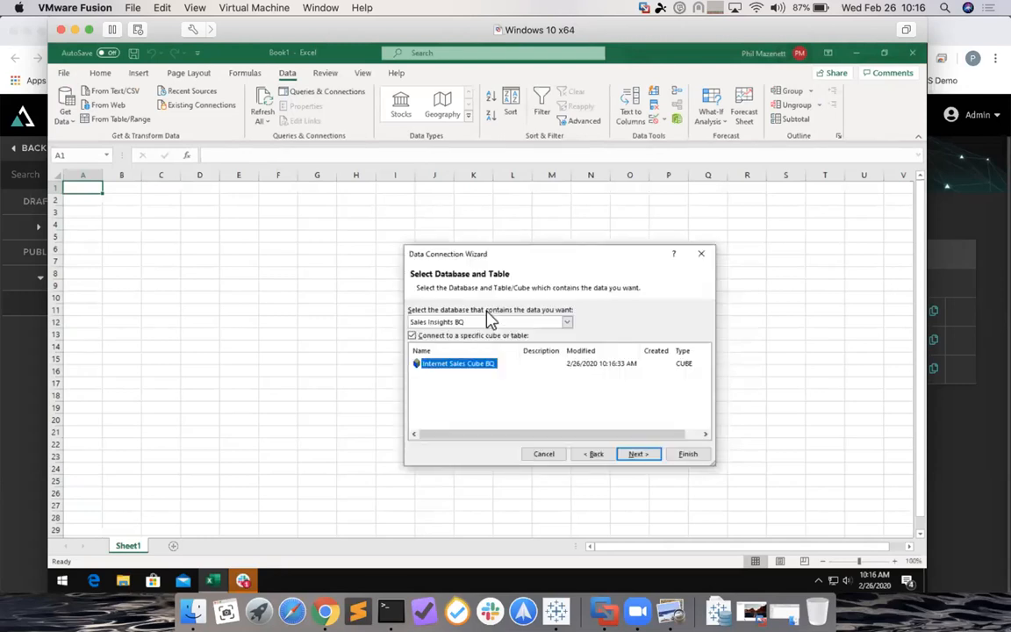
- Select the Sales Insights Virt database and finish creating the connection
left_click(504, 321)
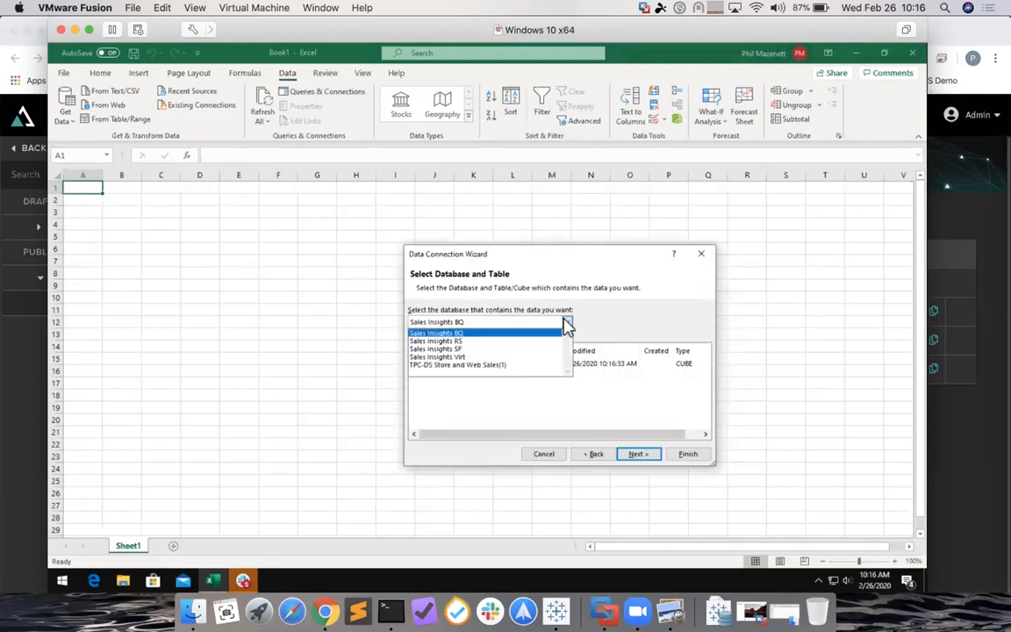
left_click(474, 357)
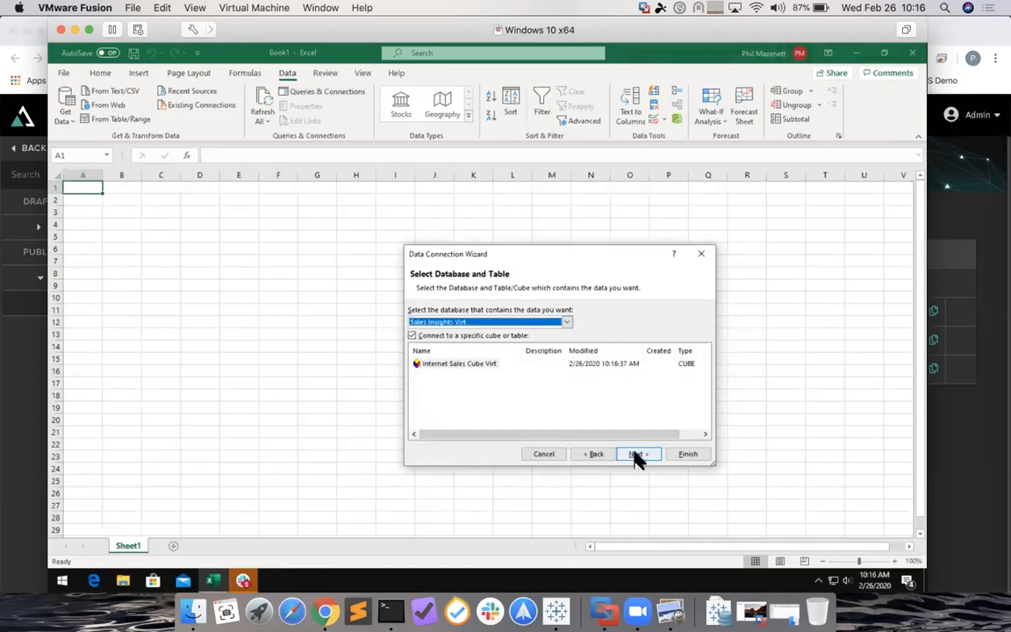
left_click(636, 453)
left_click(677, 452)
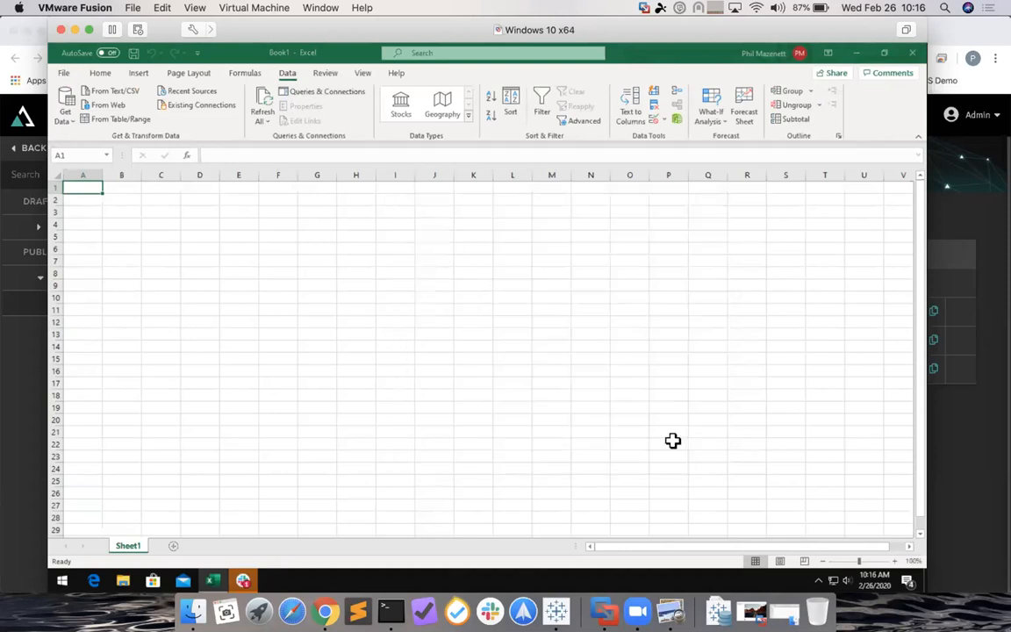
- Build a PivotTable with Sales Amount ($46,193,766.99) and Order Quantity (95167), then return to Chrome
left_click(578, 429)
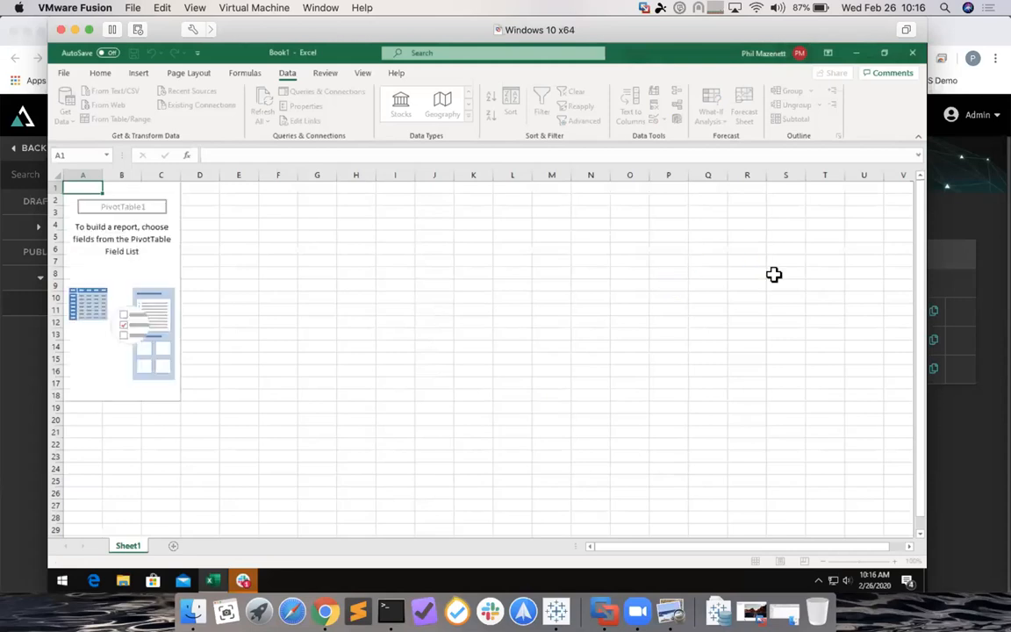
left_click(737, 282)
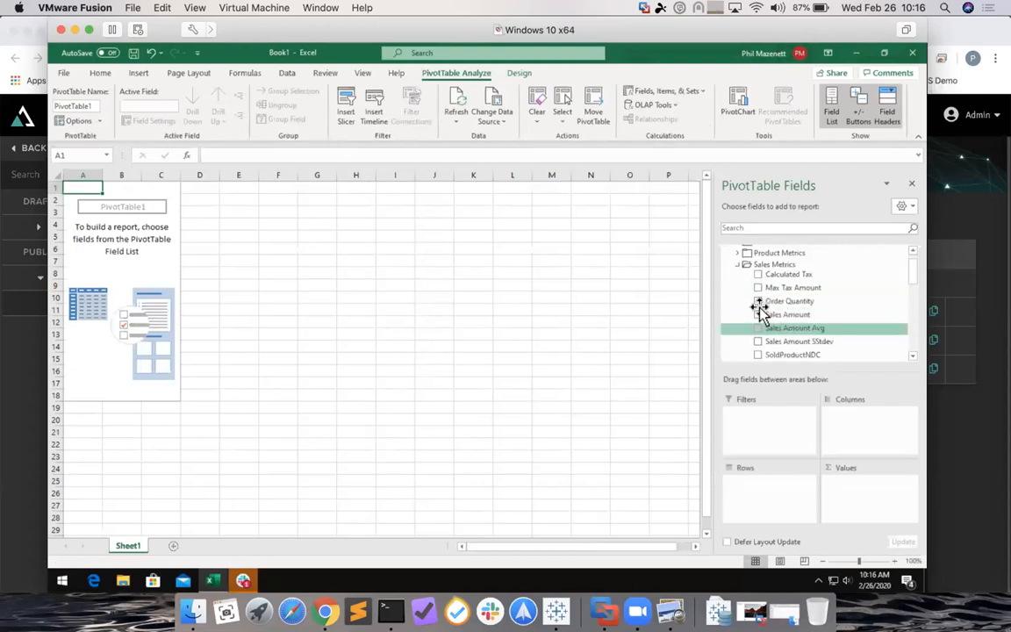
left_click(759, 314)
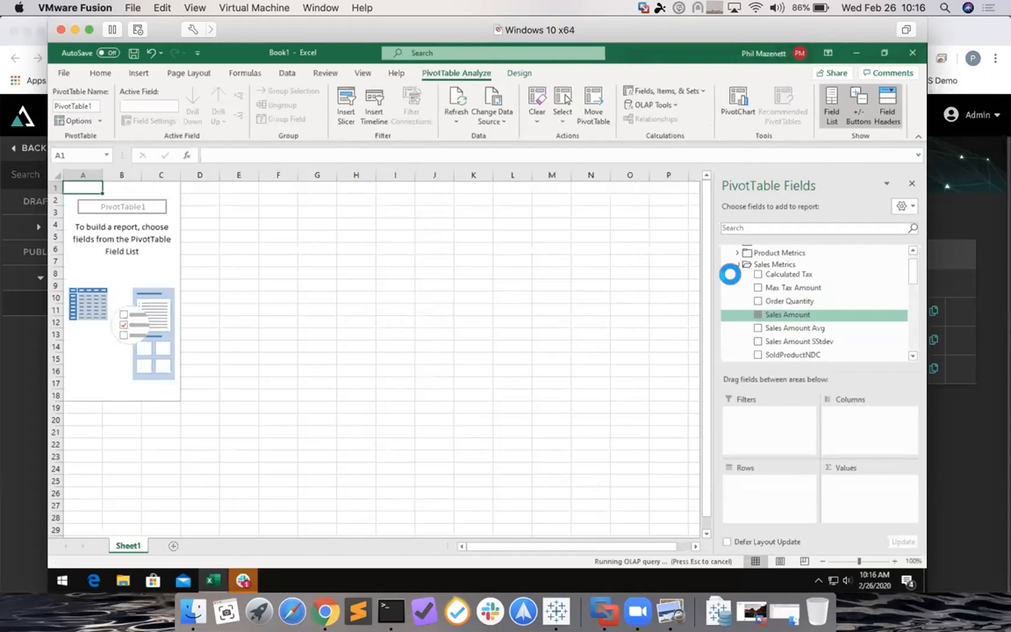
left_click(758, 301)
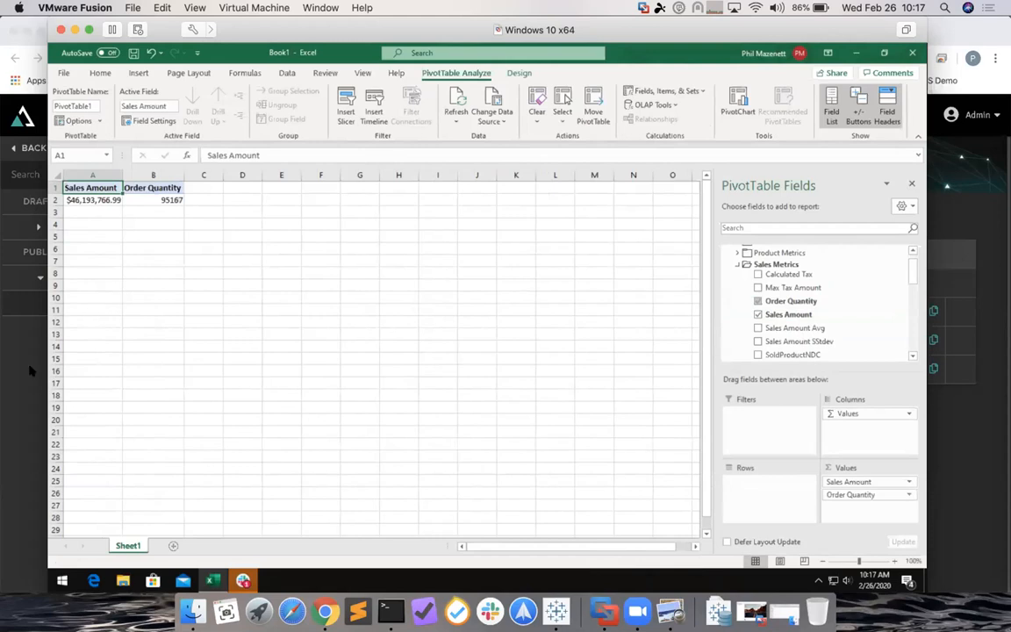
left_click(4, 357)
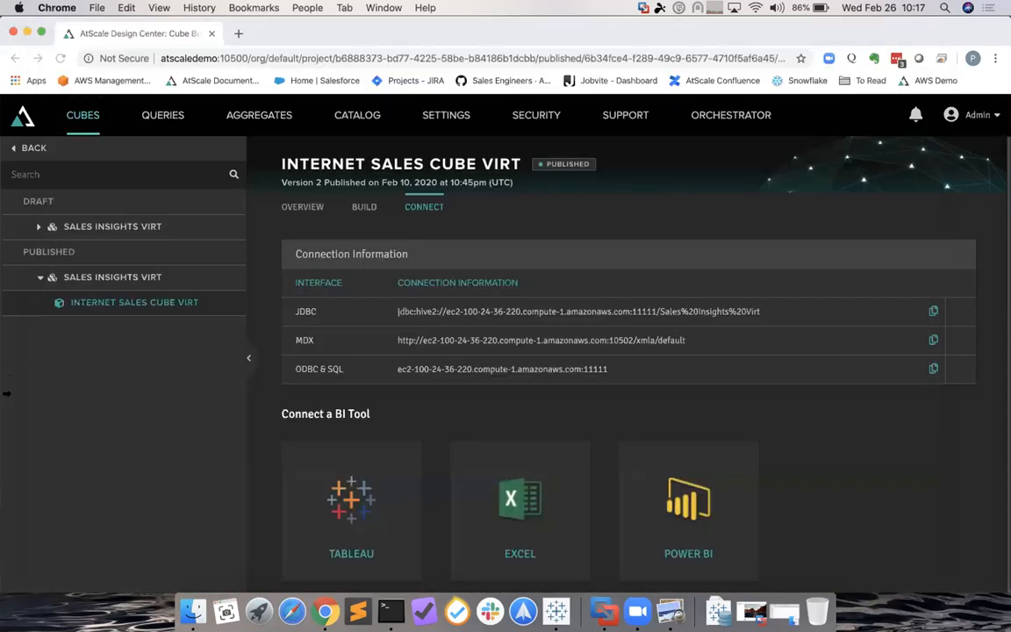
- Filter Queries to user queries and expand Excel's 4.816s MDX query for salesamount1 and orderquantity1
left_click(156, 115)
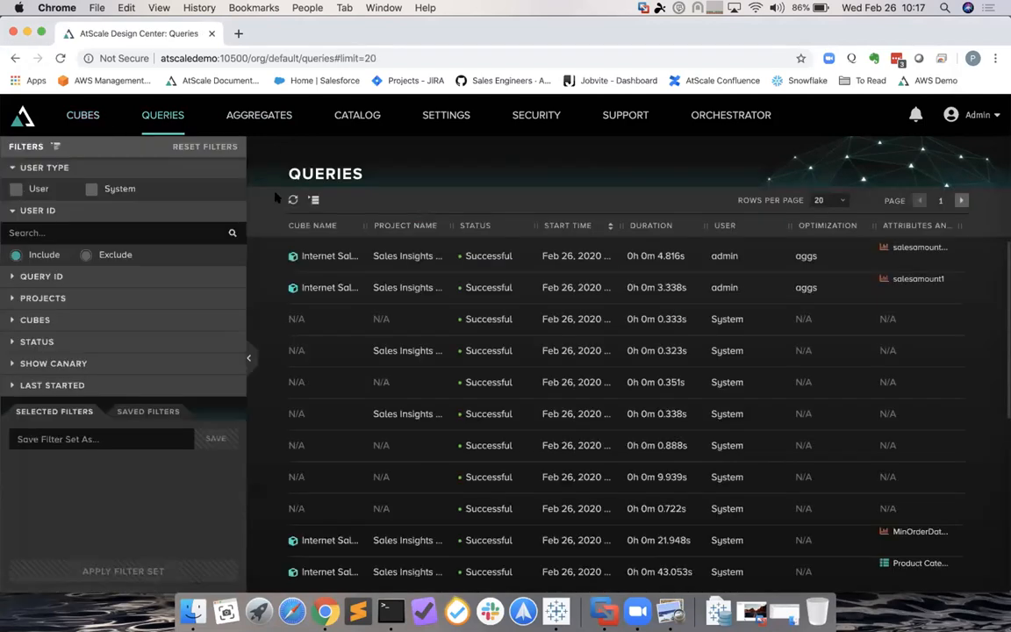
left_click(16, 189)
left_click(180, 571)
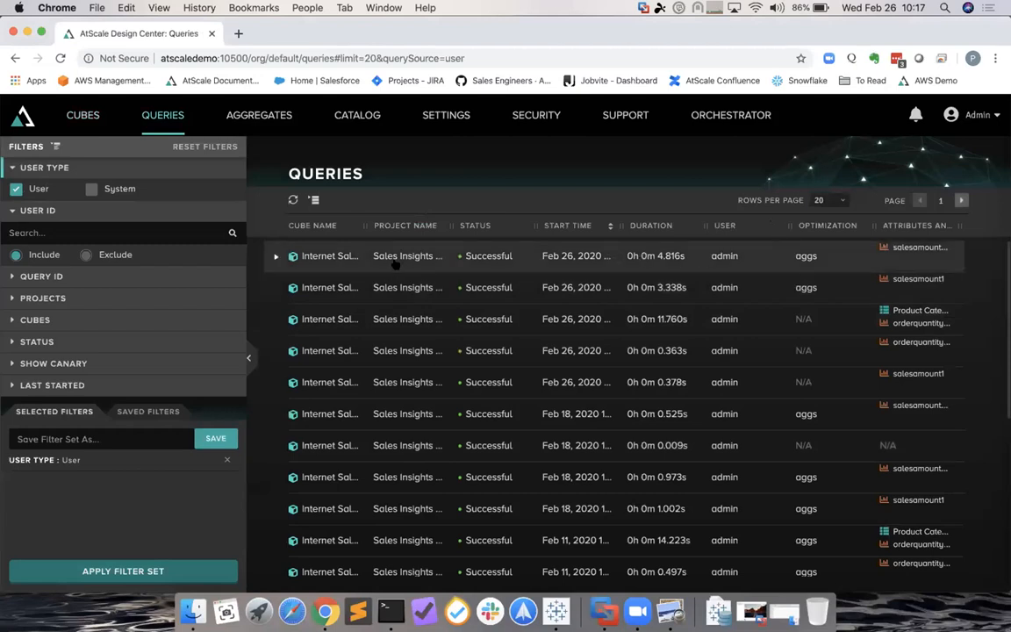
left_click(275, 256)
left_click_drag(362, 493, 264, 338)
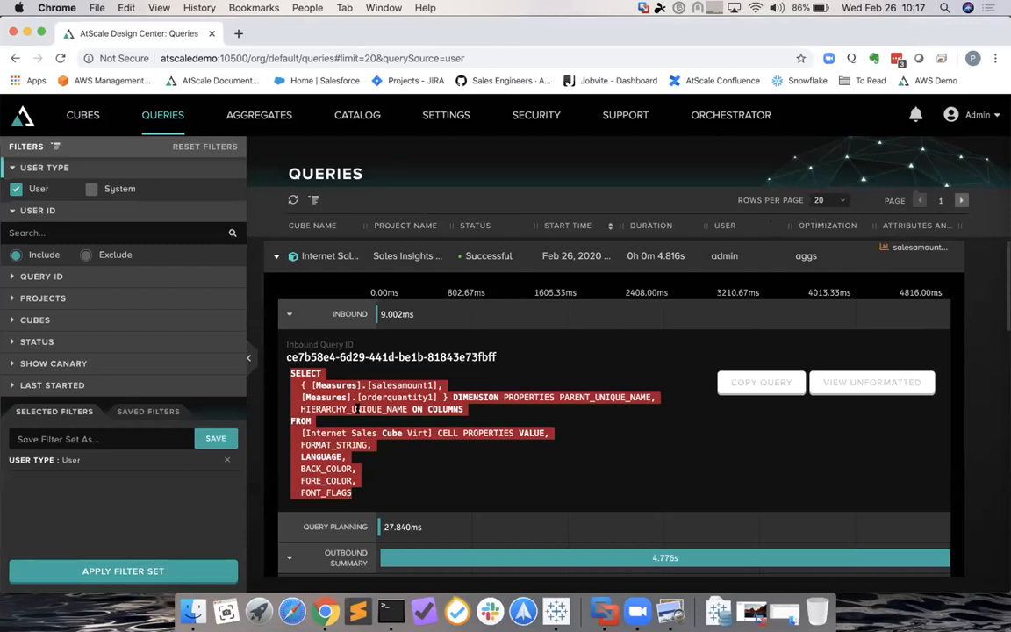
- Scroll to Aggregate Usage and open the as_agg_1672d3e8_none aggregate table
scroll(359, 480, "down", 1)
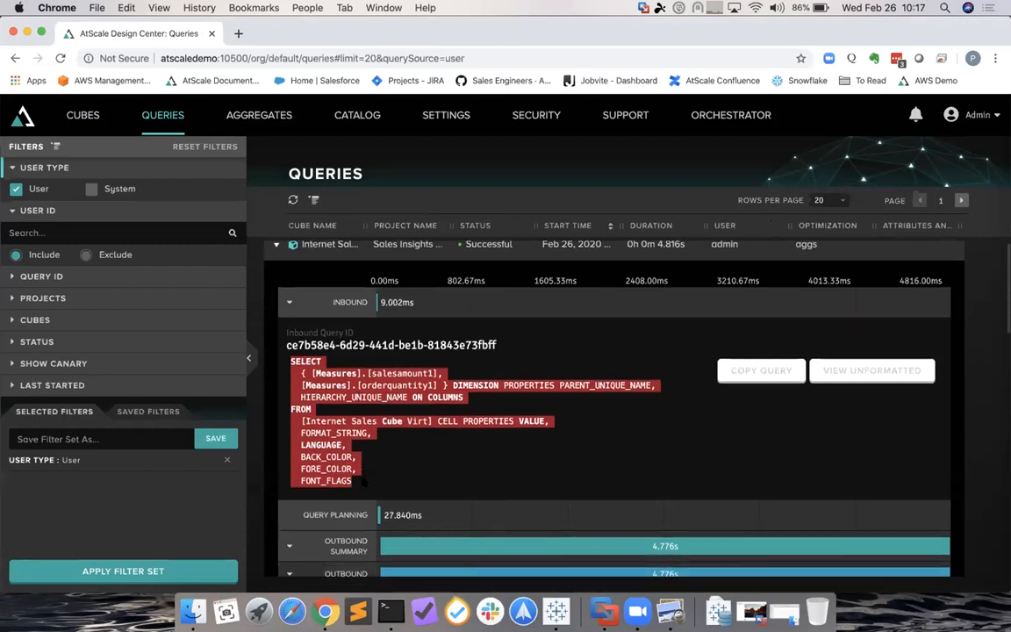
scroll(362, 481, "down", 2)
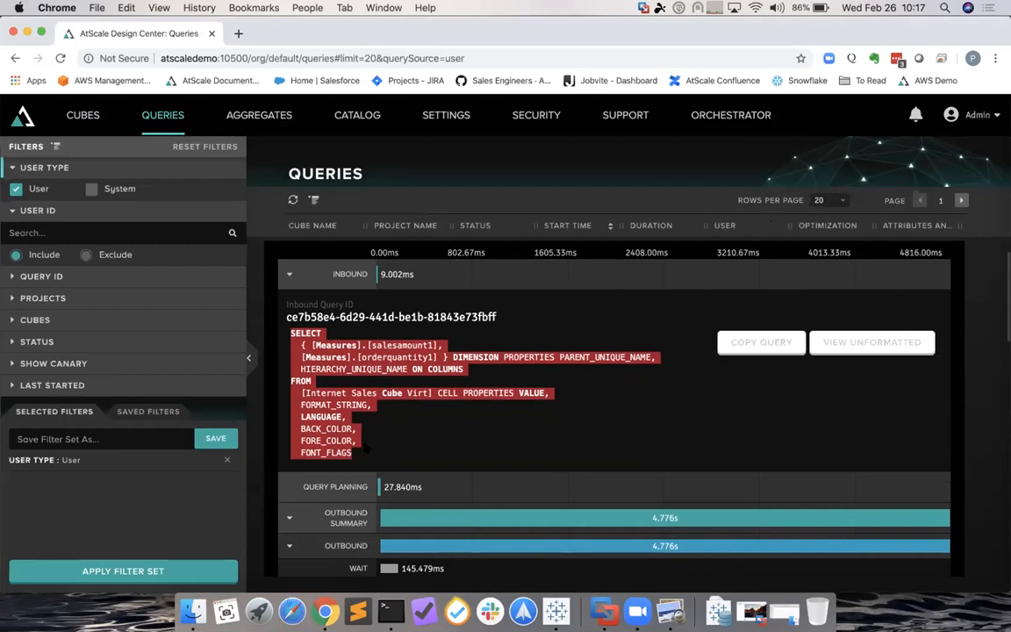
scroll(369, 413, "down", 8)
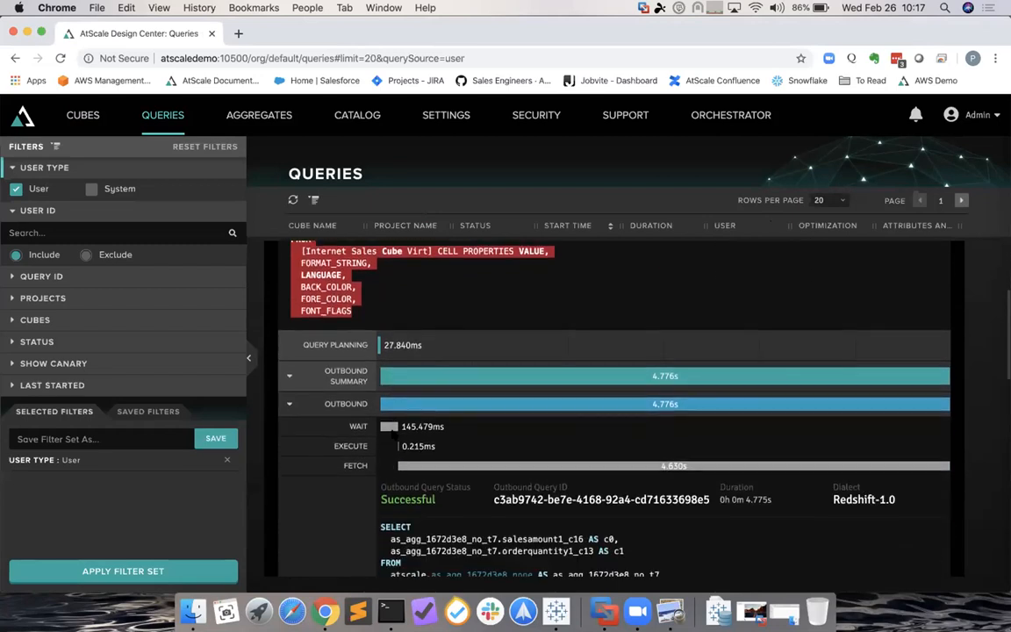
scroll(391, 427, "down", 4)
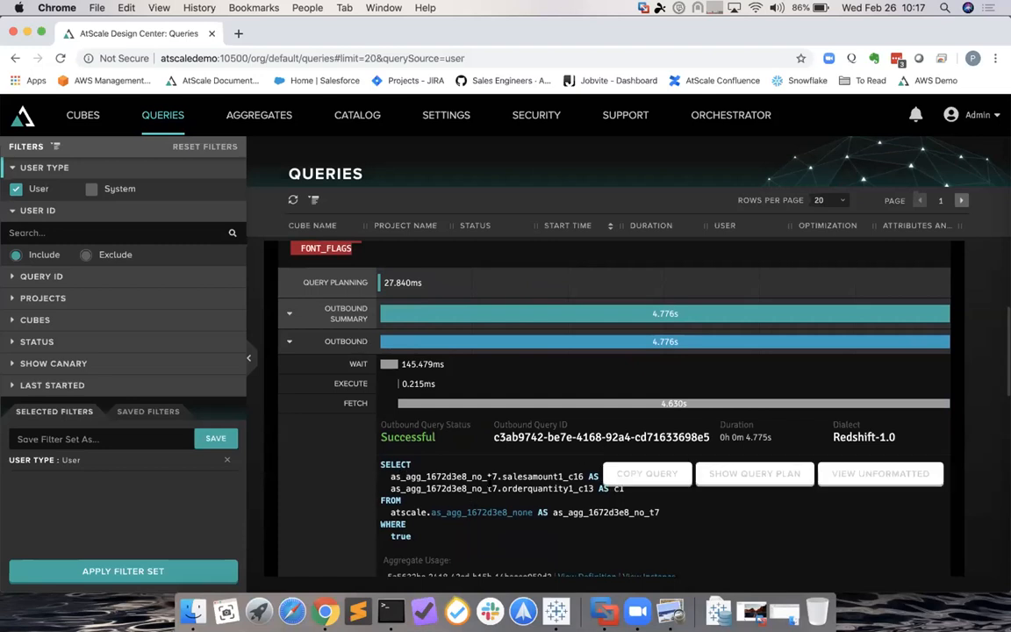
scroll(694, 415, "down", 2)
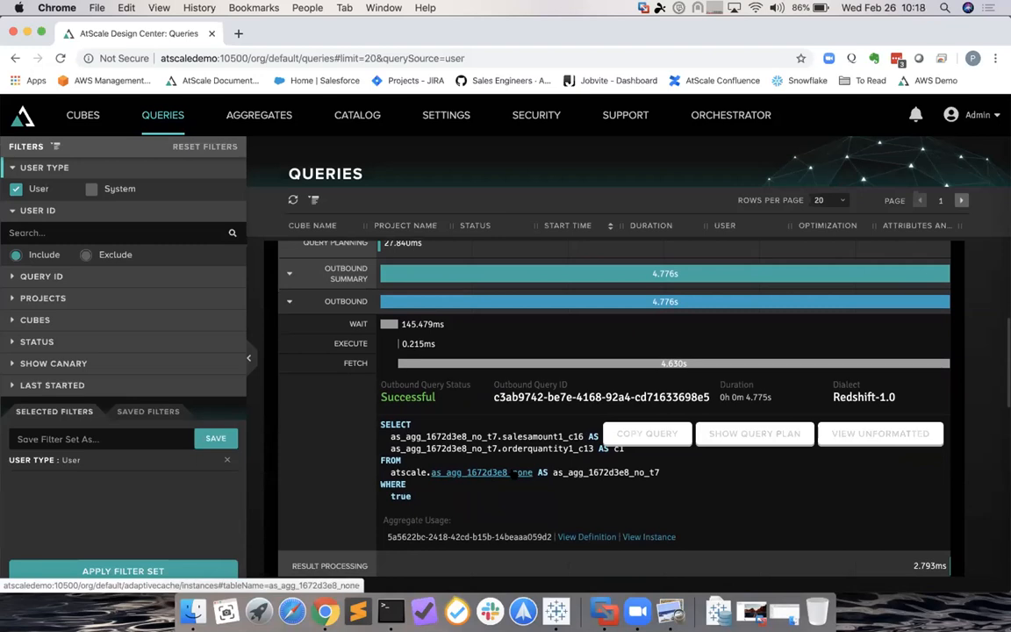
left_click(514, 473)
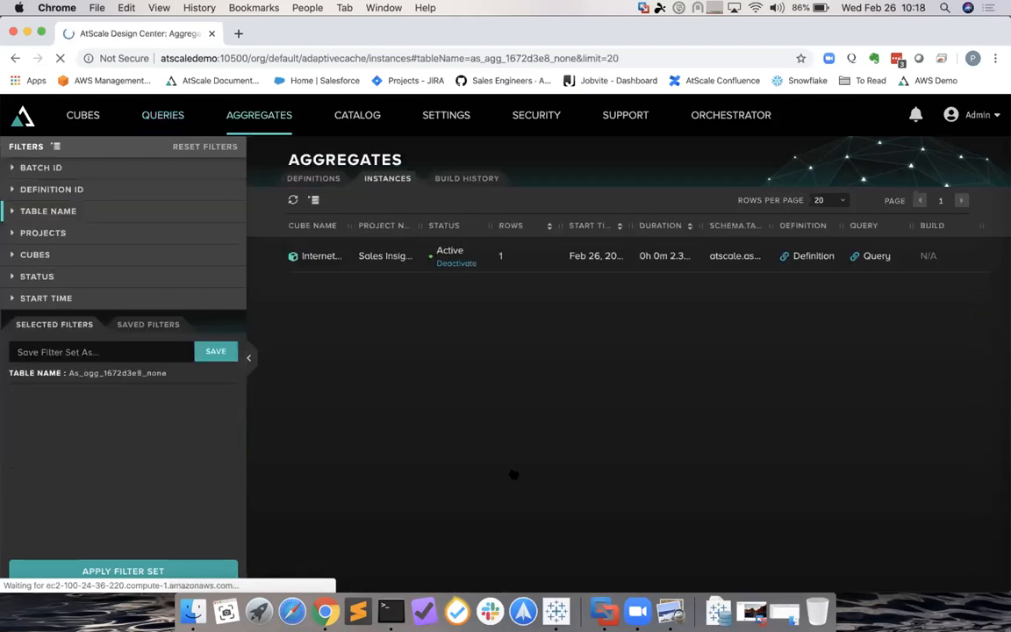
- Expand the aggregate instance to confirm it was activated, then show the AtScale Architecture diagram in Preview
left_click(548, 266)
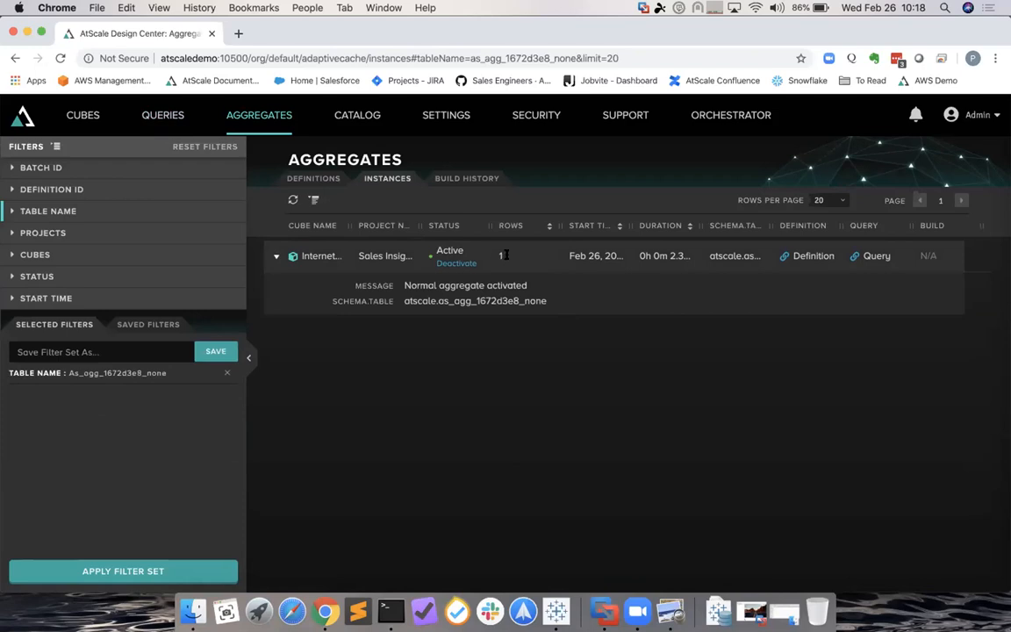
left_click(604, 611)
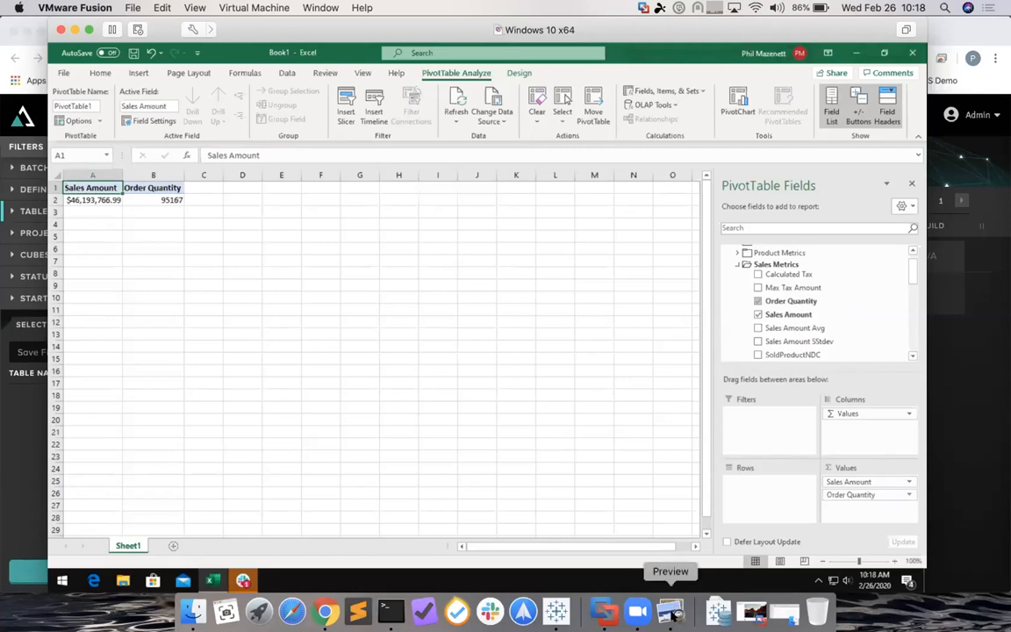
left_click(671, 613)
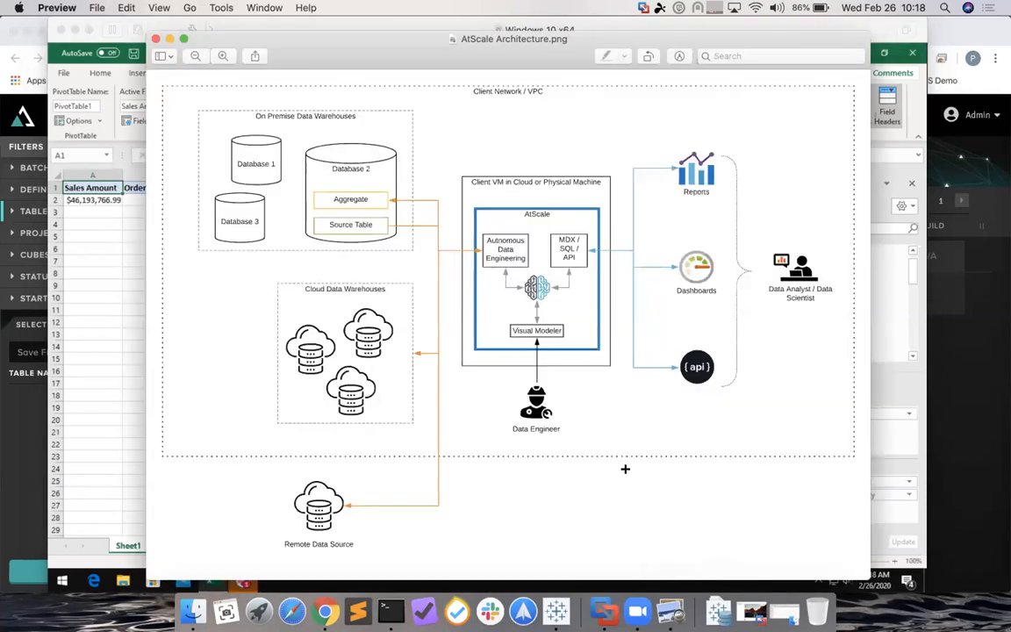